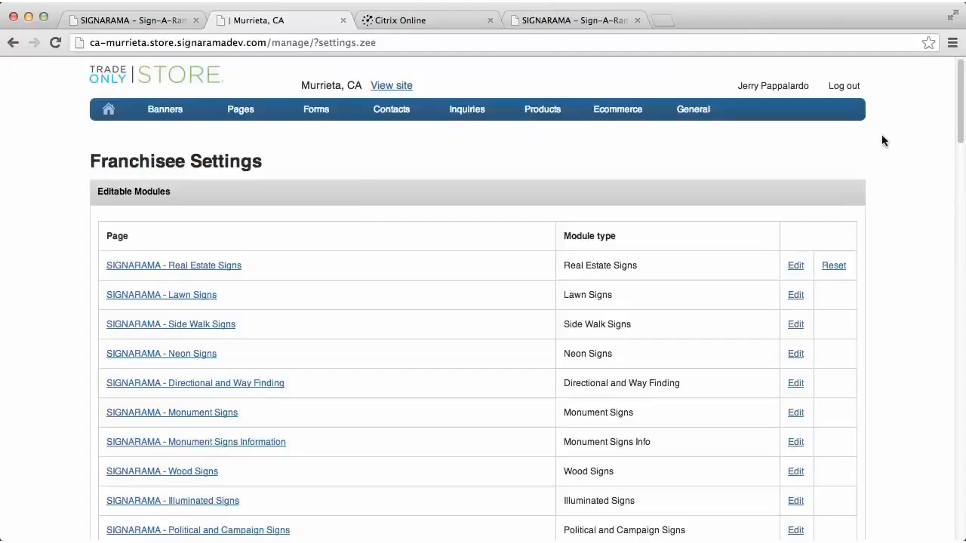
# Open the attributes of the "Outdoor Signs Help to Grow Your Business" article from the site's page list.
pyautogui.moveTo(253, 115)
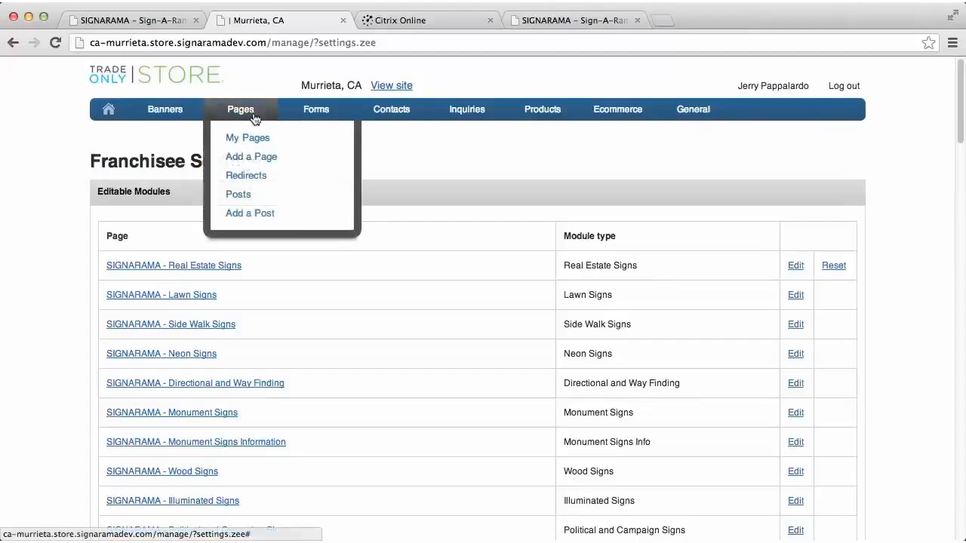
pyautogui.click(252, 141)
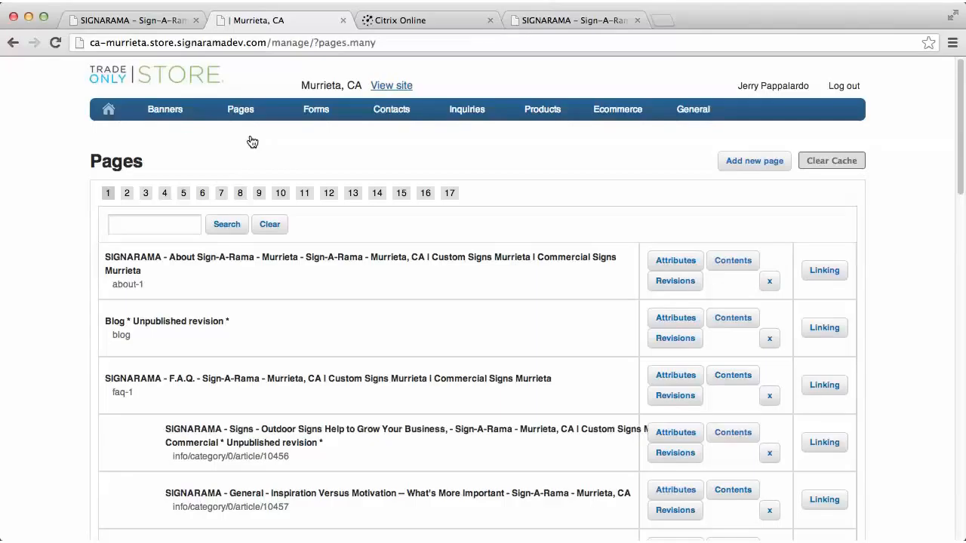
pyautogui.scroll(-3, 384, 294)
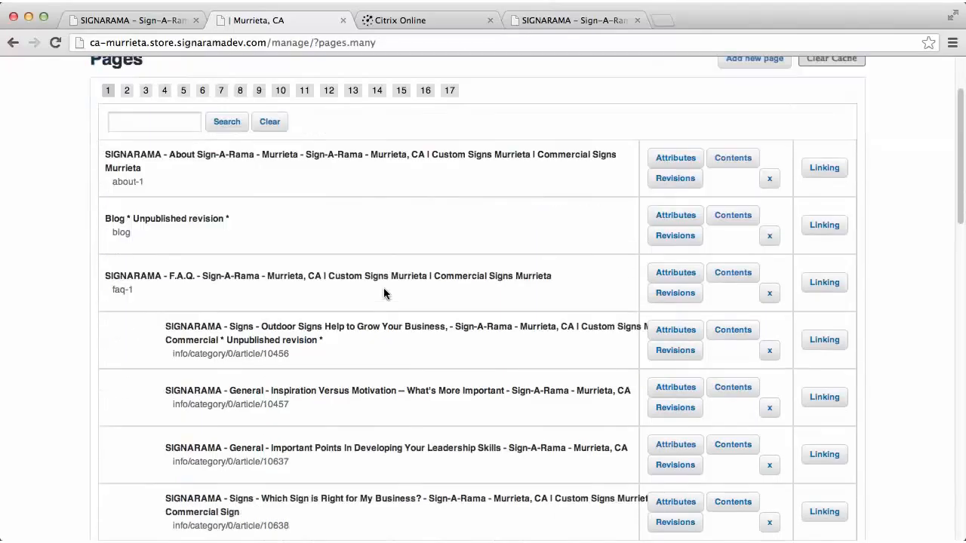
pyautogui.scroll(-2, 383, 294)
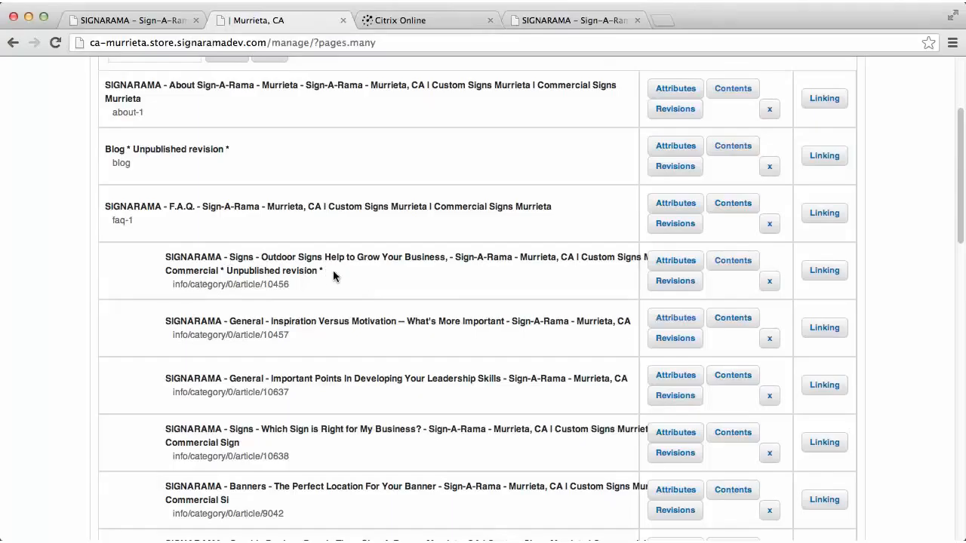
pyautogui.click(675, 263)
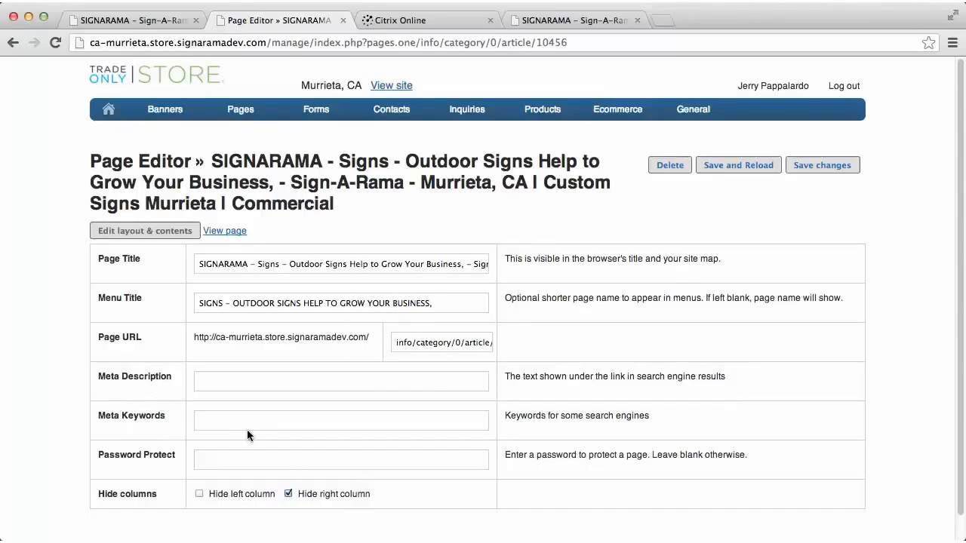
# Open the article's layout and contents for editing, and open its Page text module in the text editor.
pyautogui.click(164, 229)
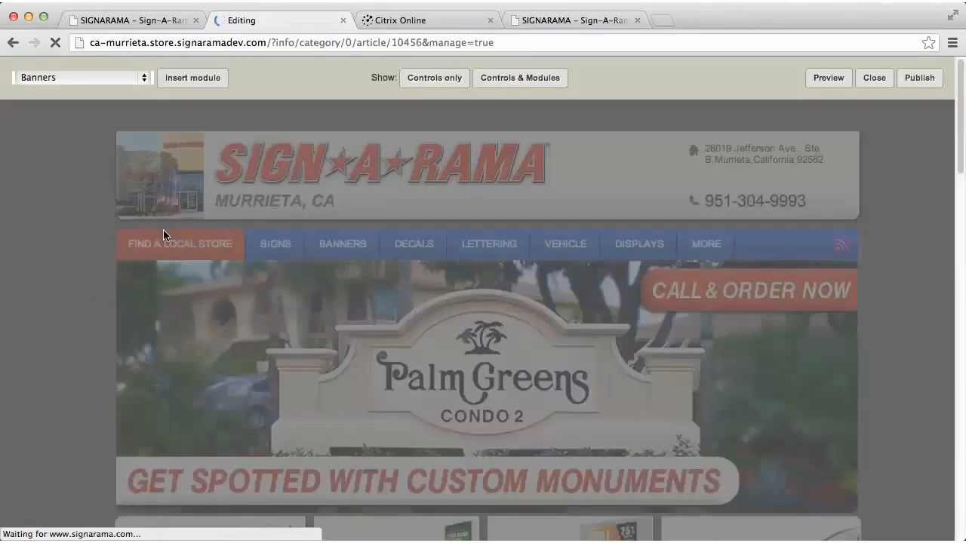
pyautogui.moveTo(381, 252)
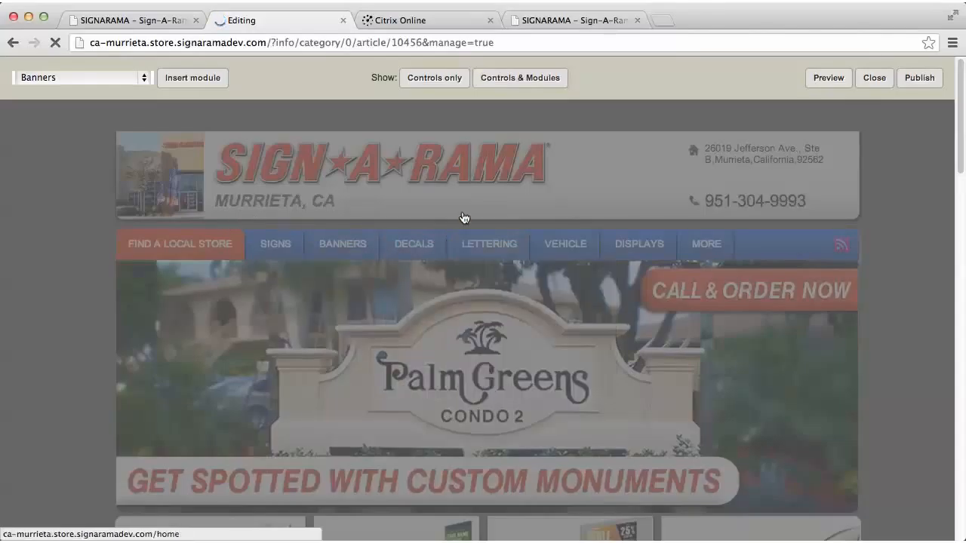
pyautogui.scroll(-2, 462, 217)
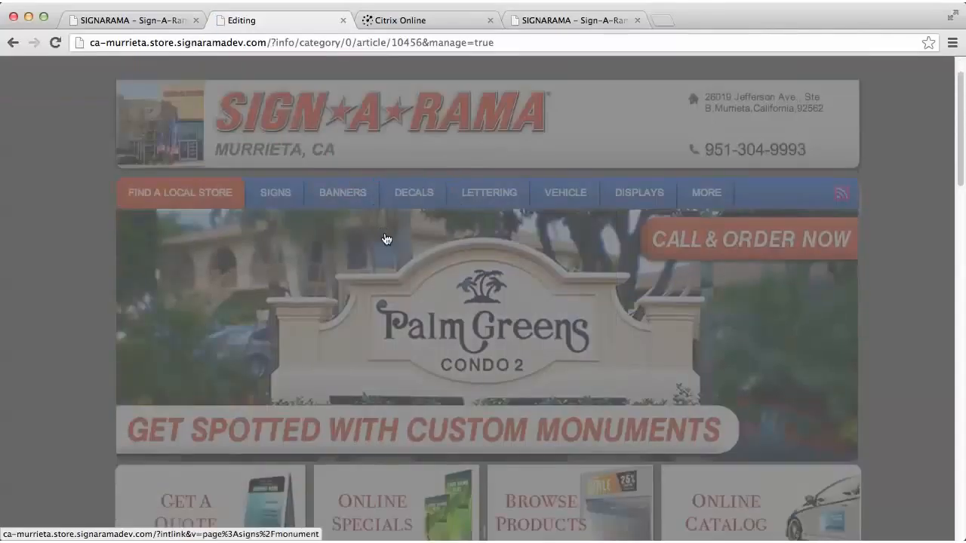
pyautogui.scroll(-3, 388, 232)
pyautogui.scroll(-3, 388, 232)
pyautogui.click(849, 350)
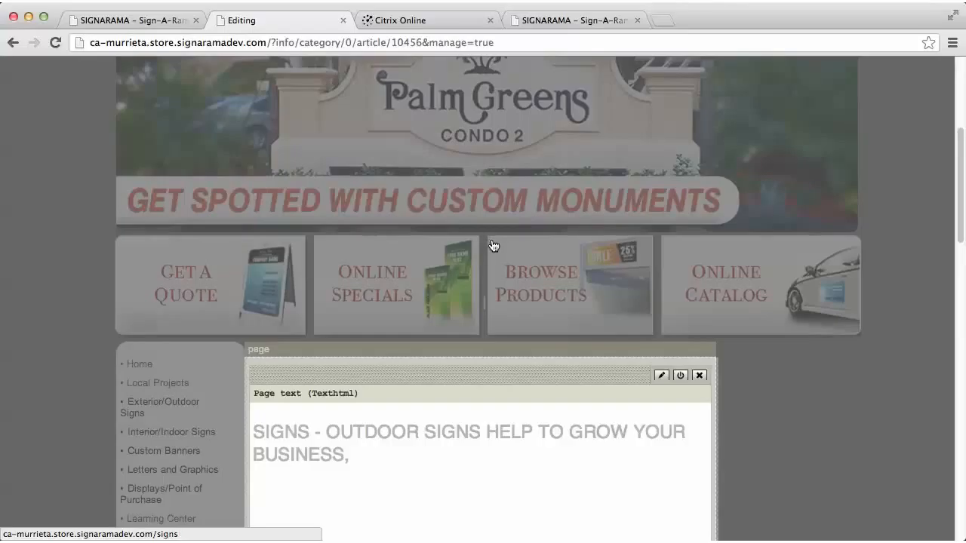
pyautogui.scroll(-5, 511, 289)
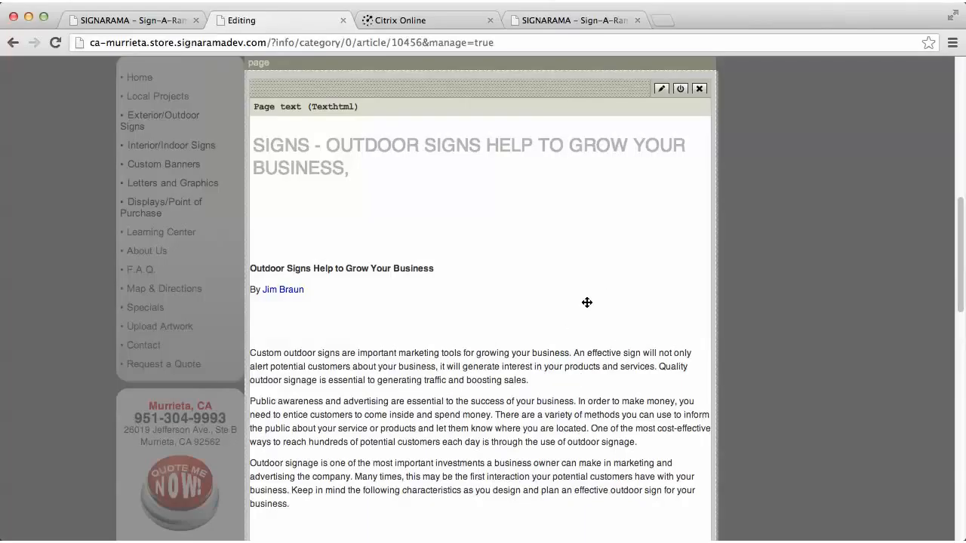
pyautogui.click(663, 92)
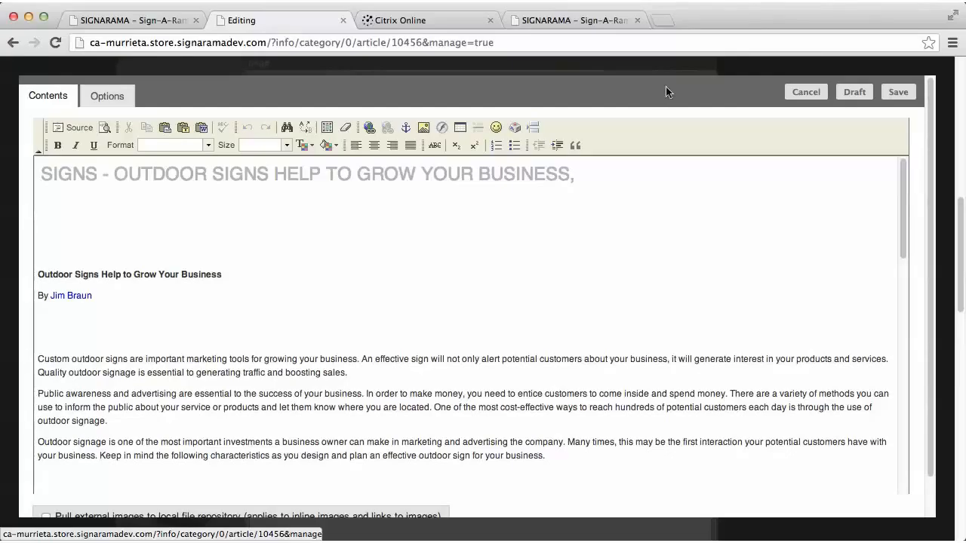
# Start inserting an image below the article heading and try choosing ballimages.jpg from the Desktop for upload, cancelling the file selection.
pyautogui.click(101, 221)
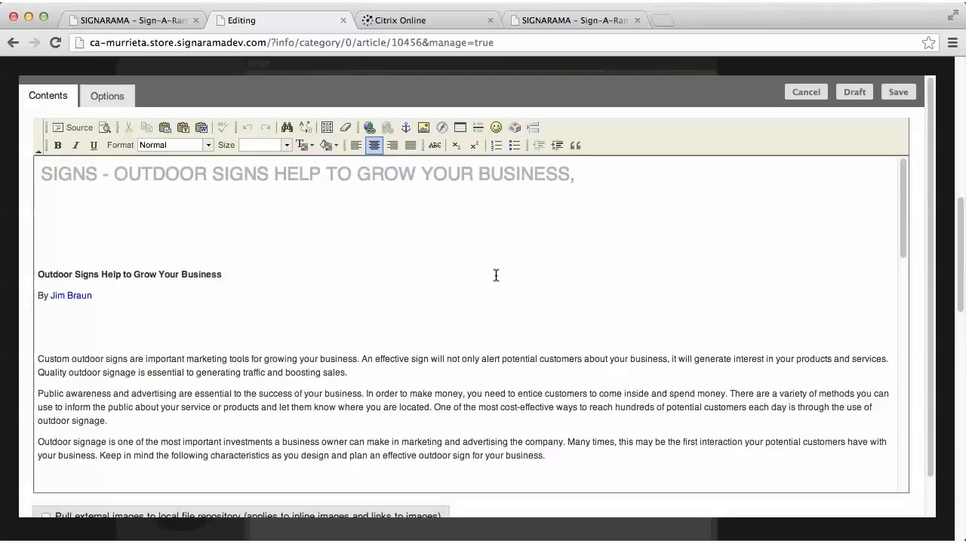
pyautogui.click(423, 129)
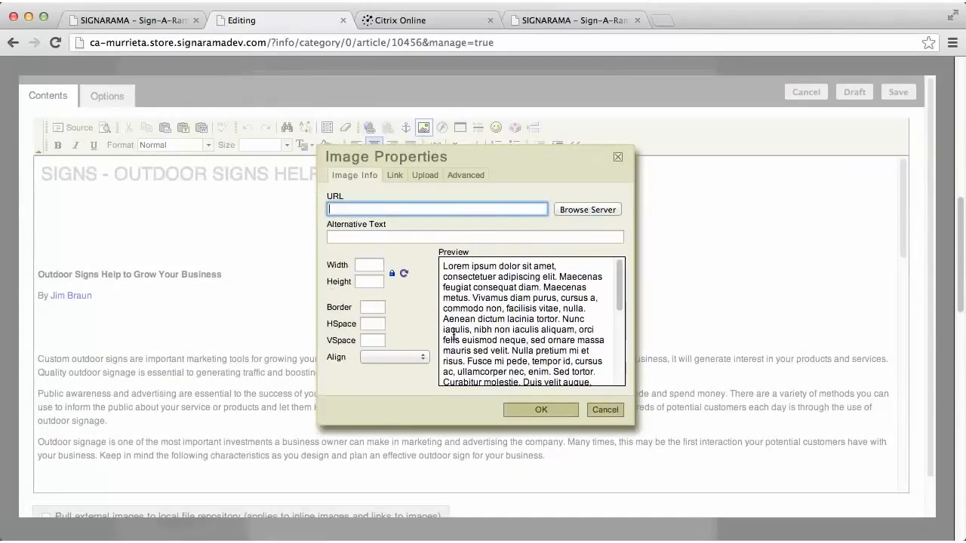
pyautogui.click(590, 211)
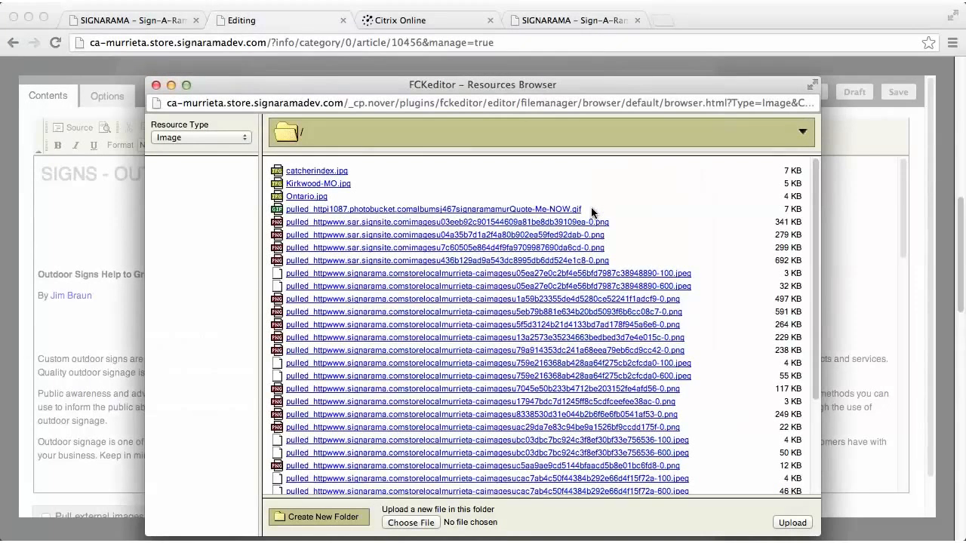
pyautogui.click(411, 522)
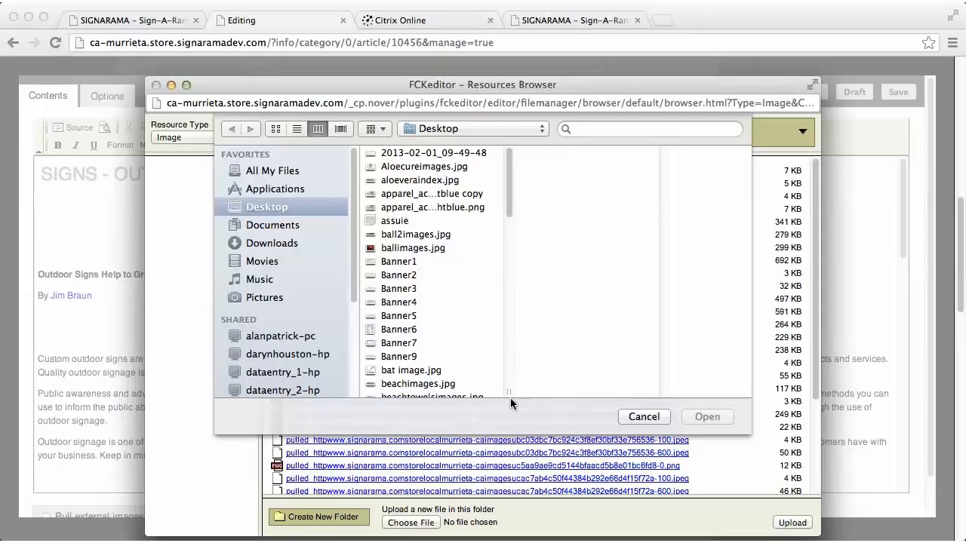
pyautogui.click(399, 248)
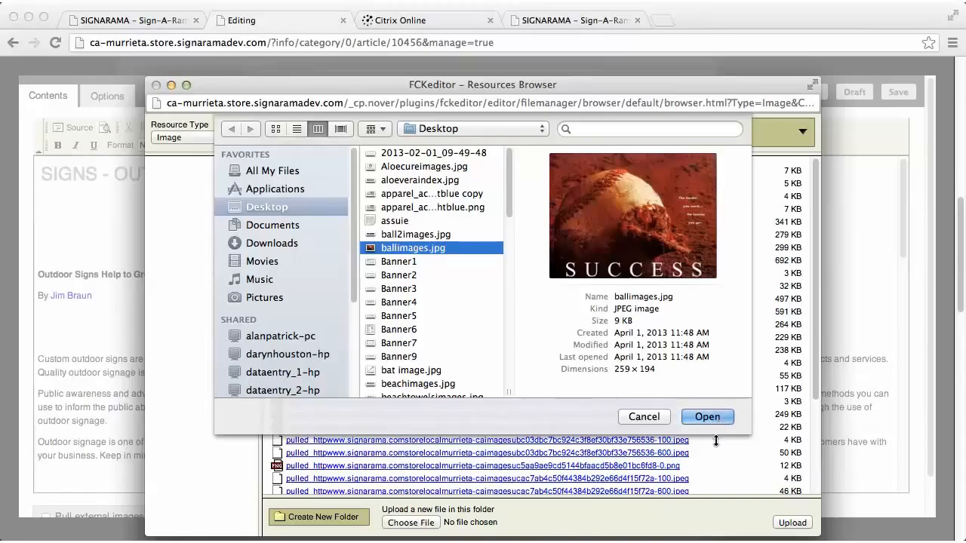
pyautogui.click(633, 417)
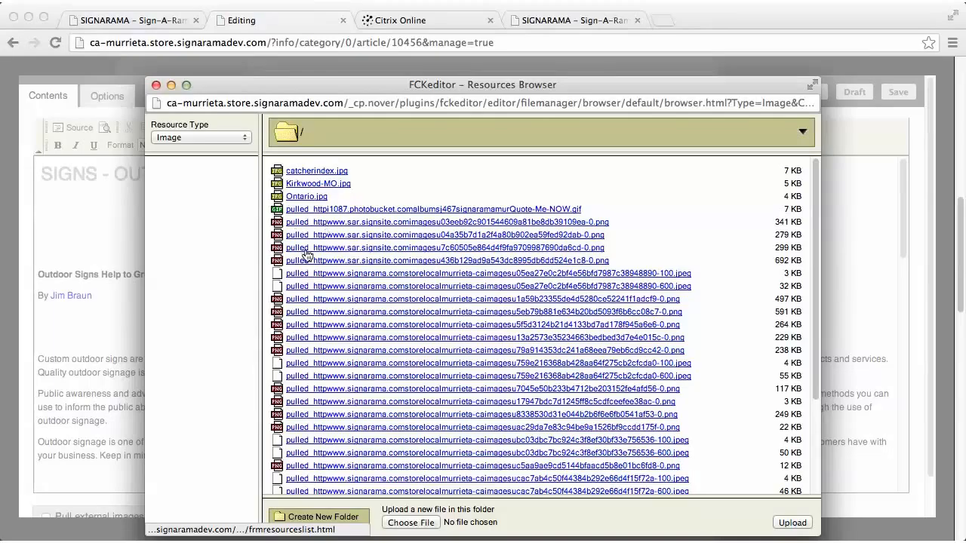
# Try Kirkwood-MO.jpg from the server as the image, toggle its size ratio lock, and cancel the image properties.
pyautogui.click(319, 183)
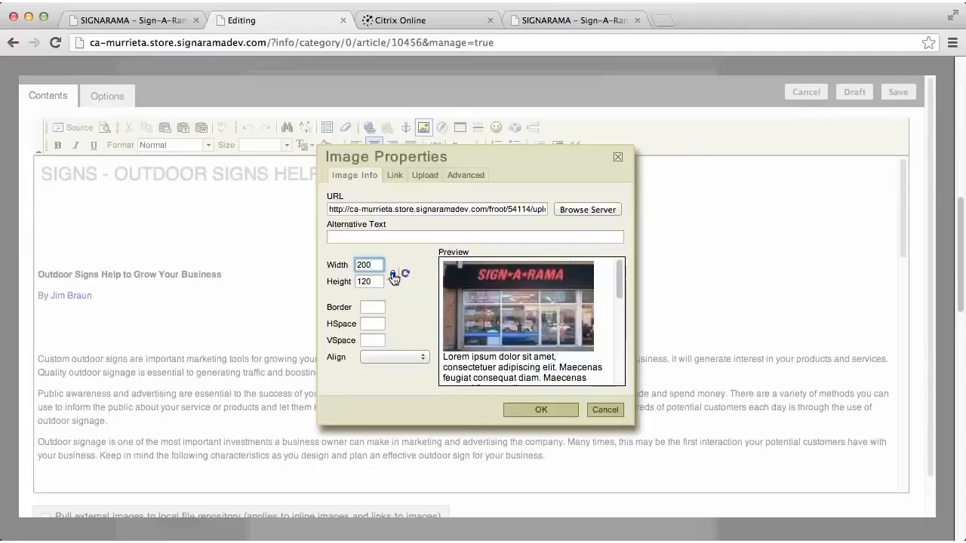
pyautogui.click(392, 275)
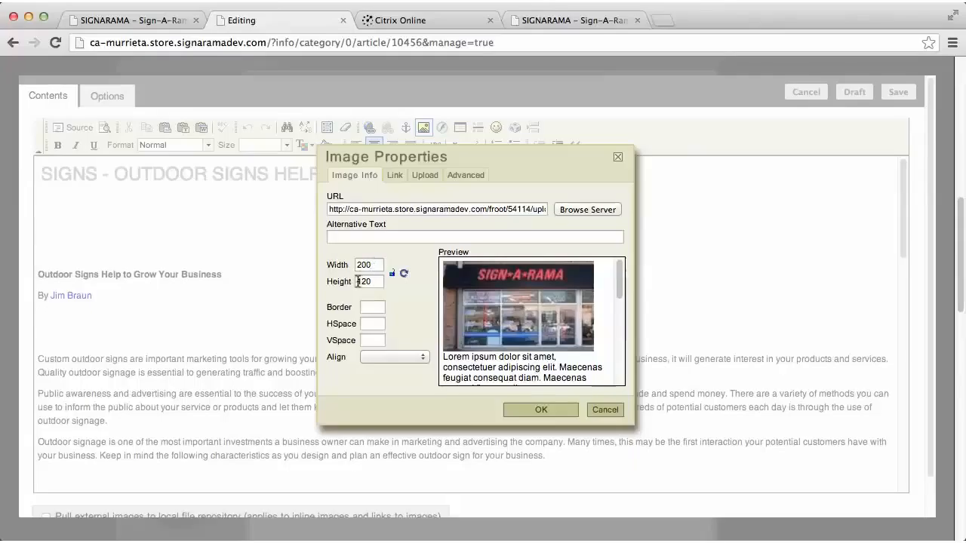
pyautogui.click(392, 273)
pyautogui.click(609, 409)
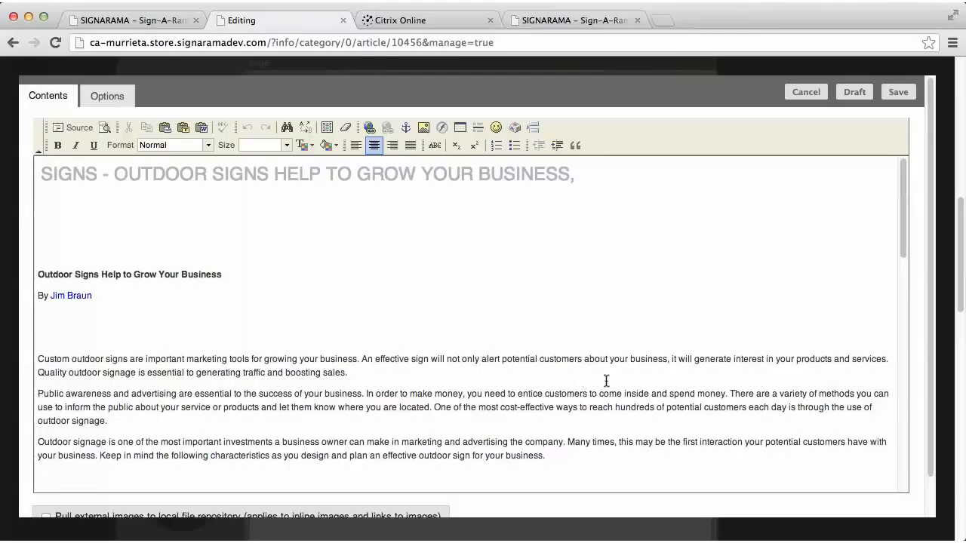
# Look through the article text and the external images option, and leave the text editor without saving.
pyautogui.scroll(-2, 630, 345)
pyautogui.scroll(-2, 630, 346)
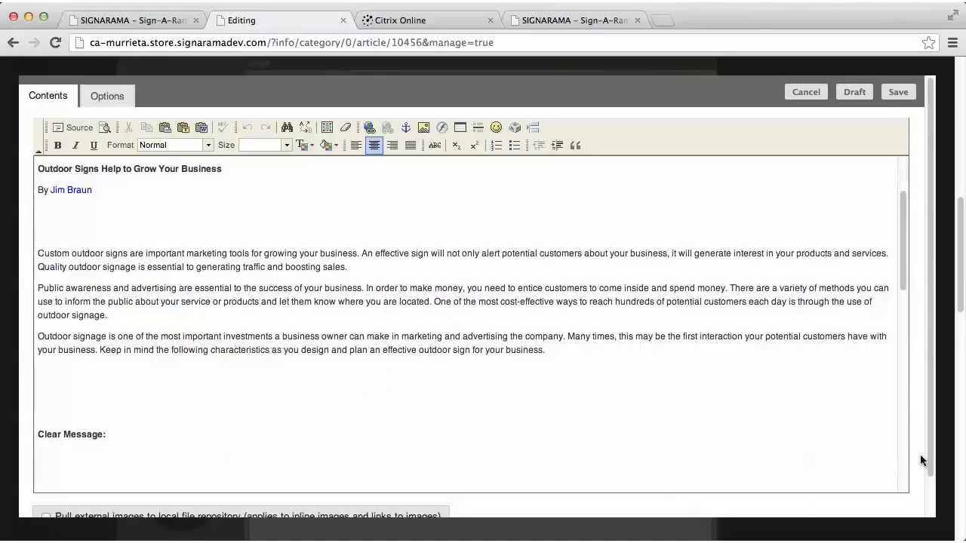
pyautogui.scroll(-2, 922, 457)
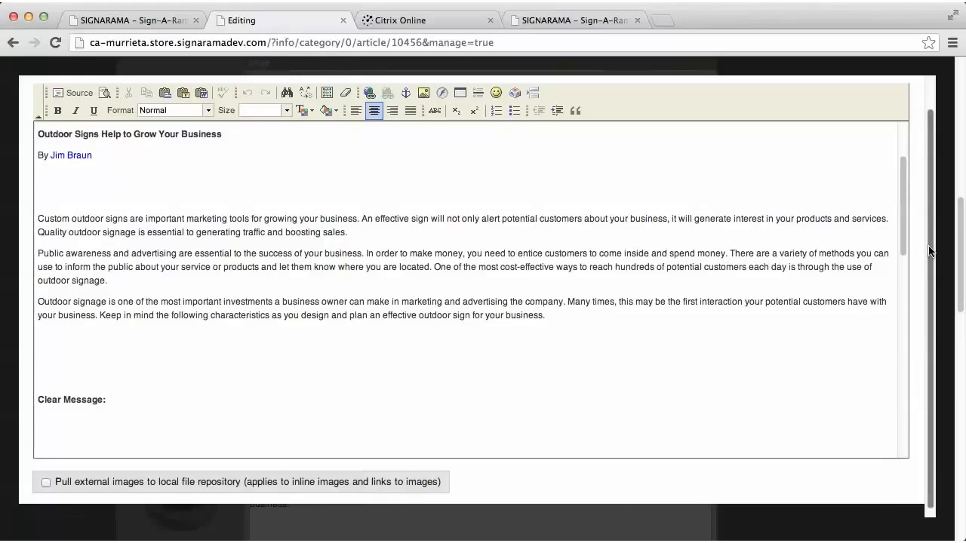
pyautogui.scroll(2, 931, 226)
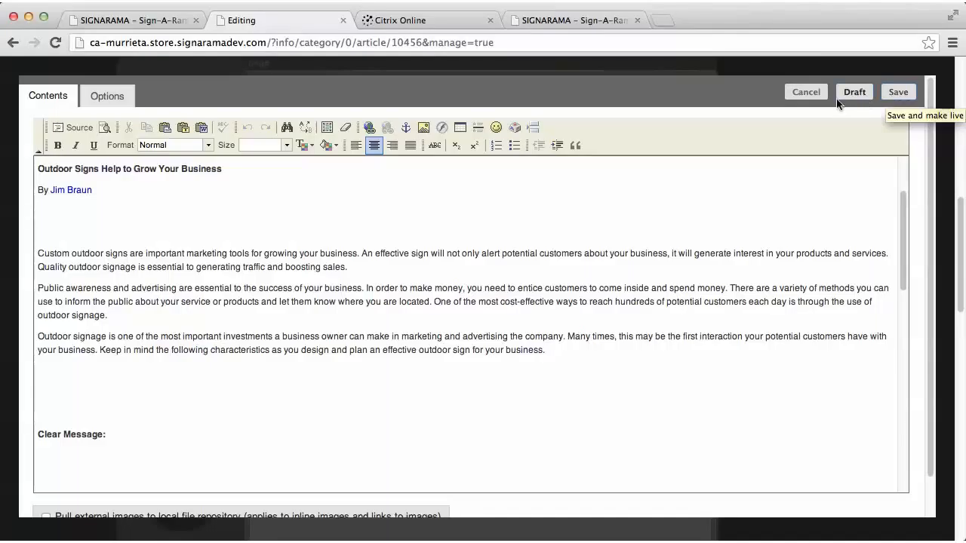
pyautogui.click(804, 93)
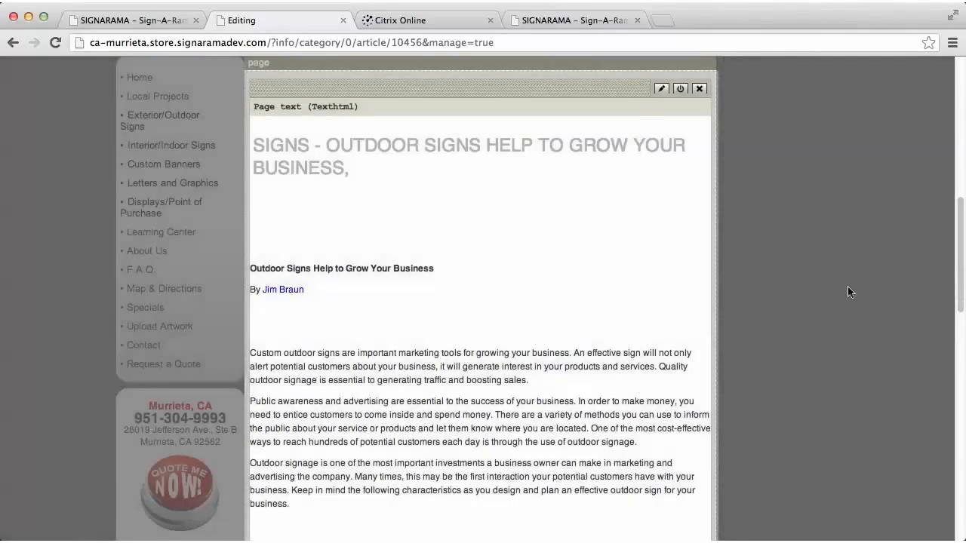
# Close the article's layout editing view without publishing.
pyautogui.scroll(5, 803, 318)
pyautogui.scroll(7, 802, 319)
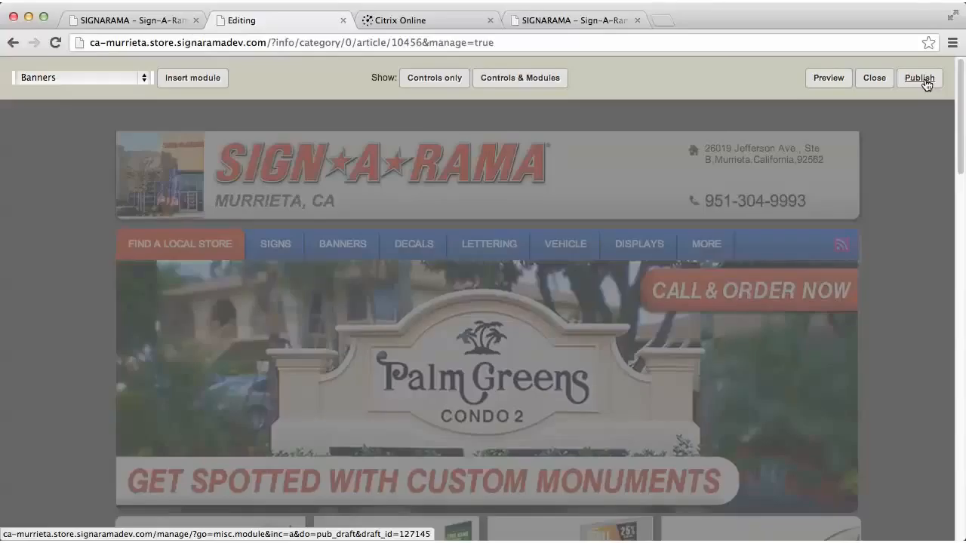
pyautogui.click(874, 80)
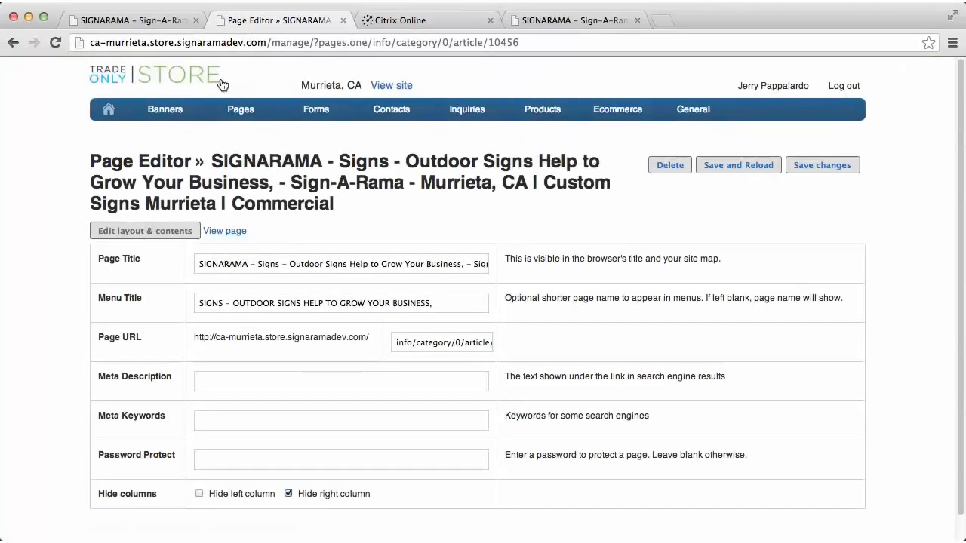
# Return to the list of site pages and reopen the attributes of the Outdoor Signs article.
pyautogui.moveTo(193, 106)
pyautogui.moveTo(238, 110)
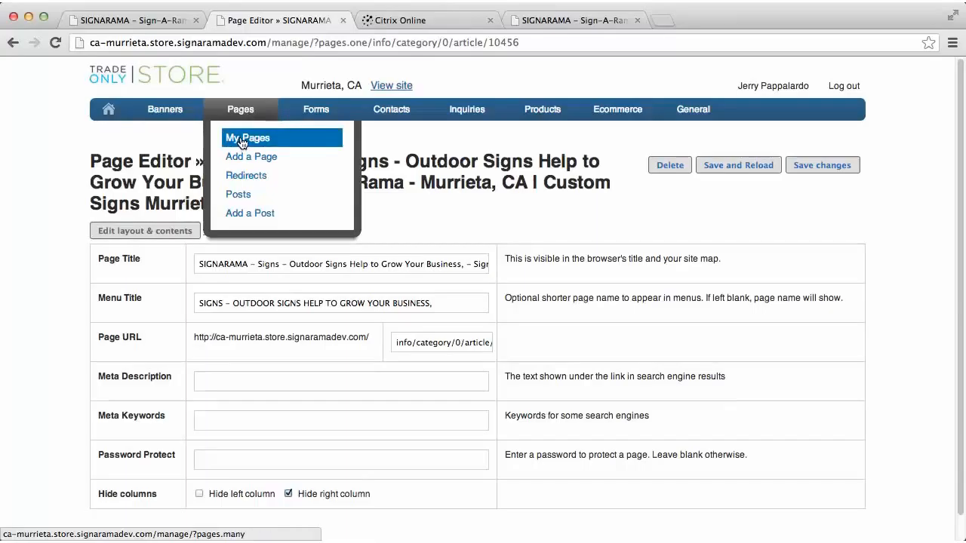
pyautogui.click(241, 141)
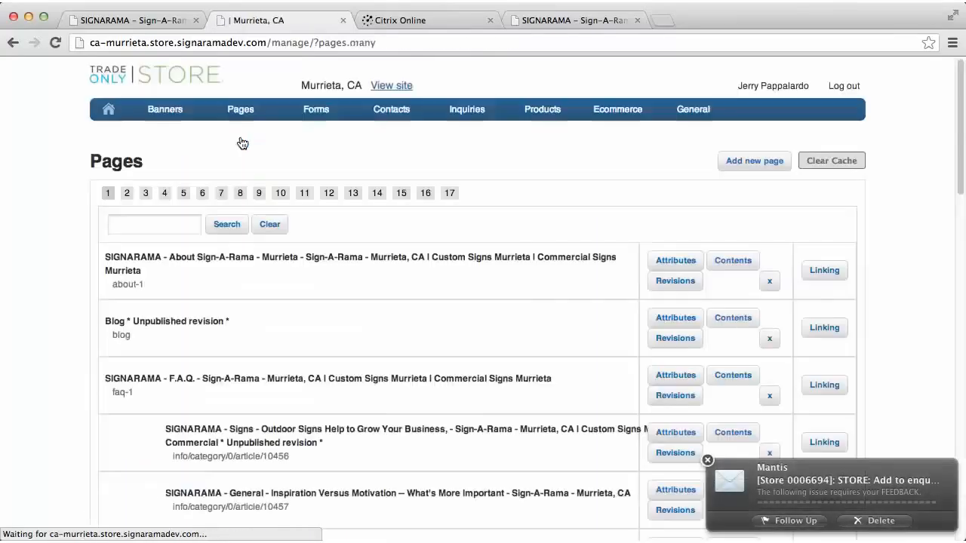
pyautogui.moveTo(310, 159)
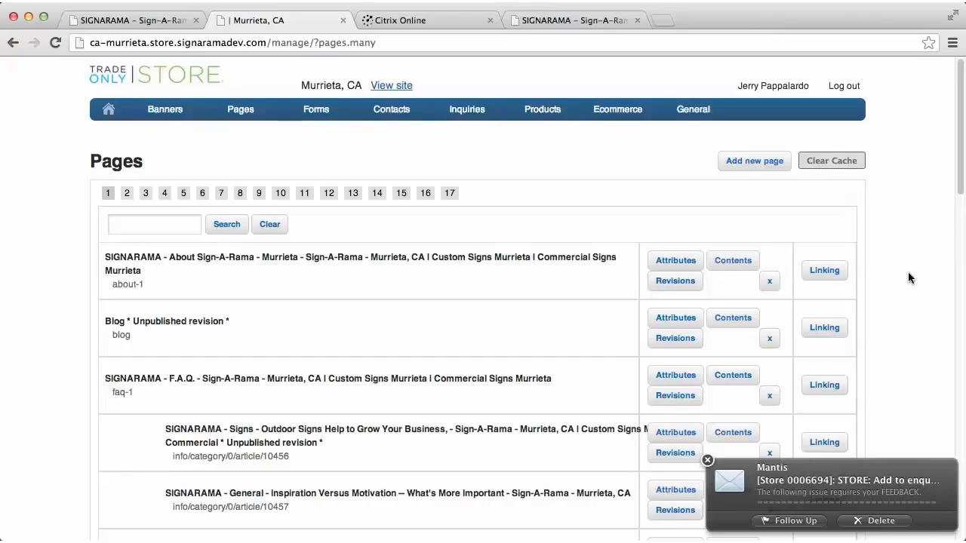
pyautogui.scroll(-2, 908, 274)
pyautogui.scroll(-3, 908, 279)
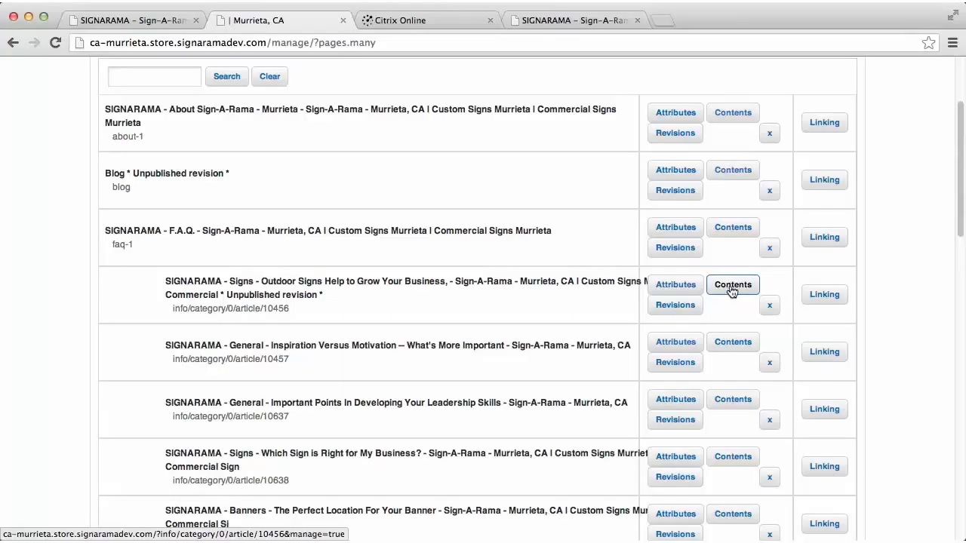
pyautogui.click(684, 291)
# Start a new site page and enter "Murrieta Custom Signs" as both its page title and its menu title.
pyautogui.moveTo(356, 125)
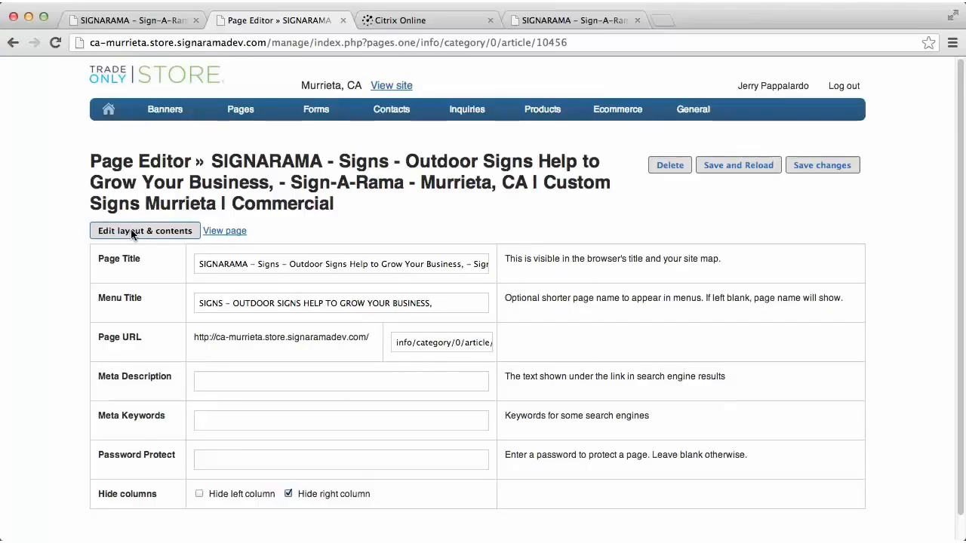
pyautogui.moveTo(259, 121)
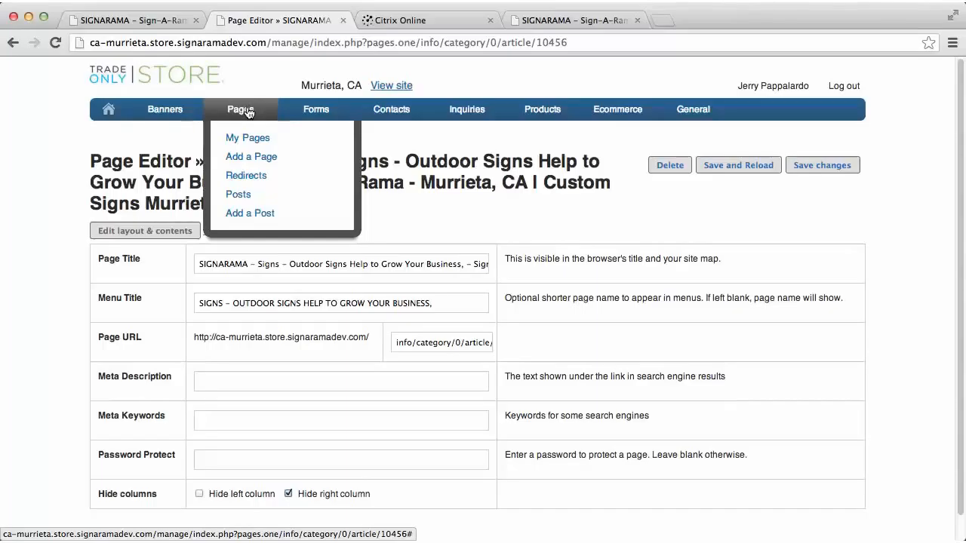
pyautogui.click(257, 159)
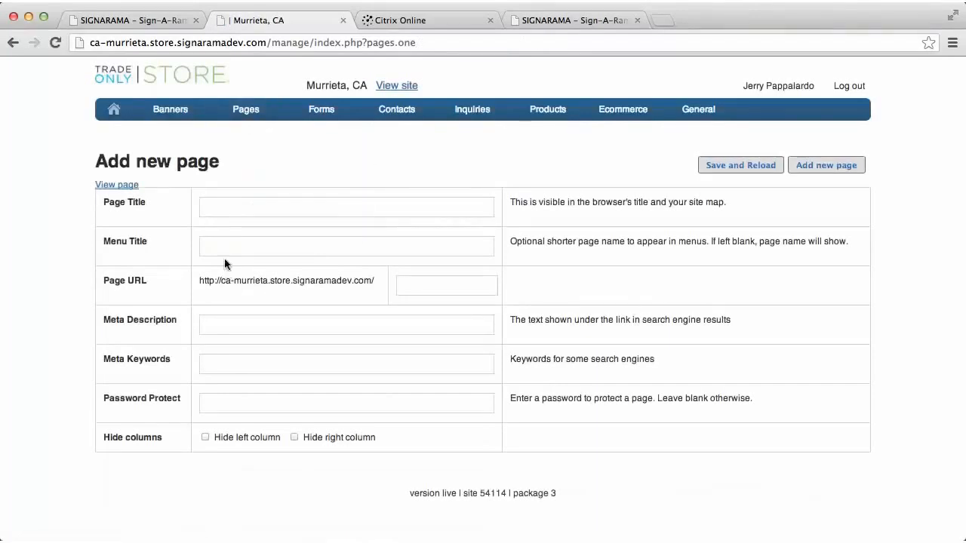
pyautogui.click(226, 206)
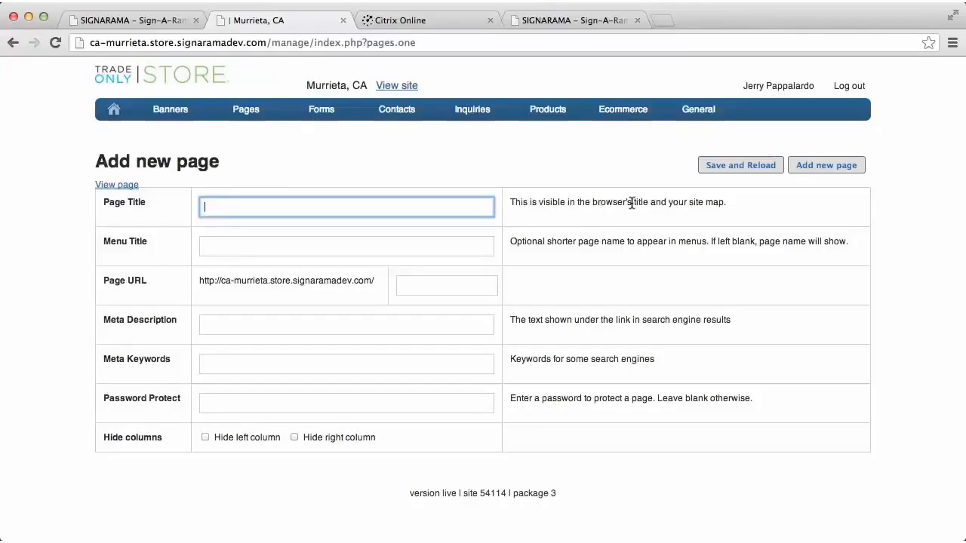
pyautogui.write('Murrieta ')
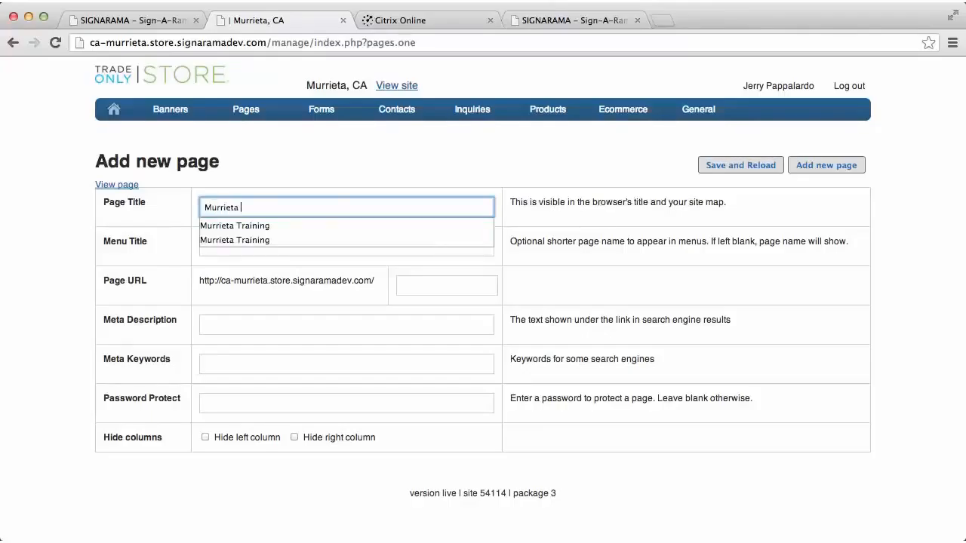
pyautogui.write('Custom Signs')
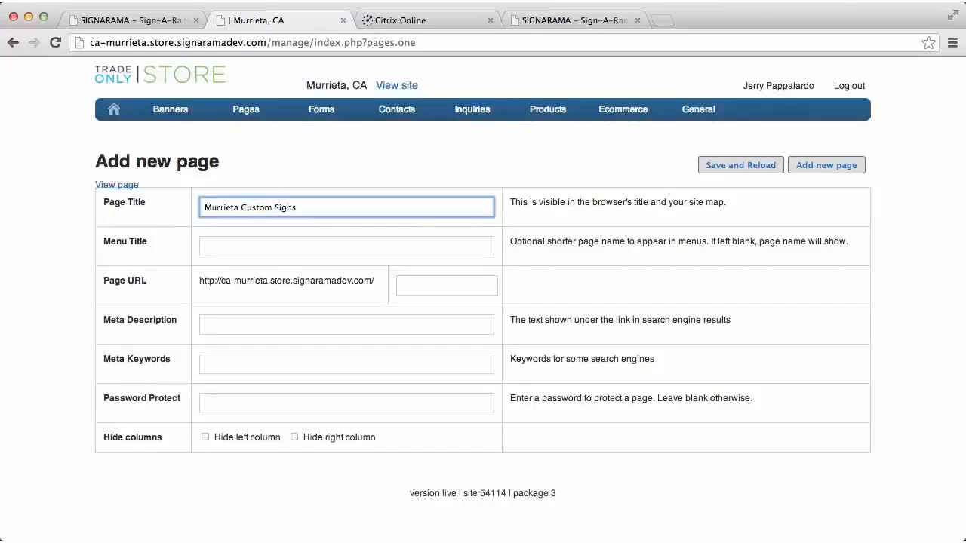
pyautogui.click(209, 246)
pyautogui.write('Murrieta Cu')
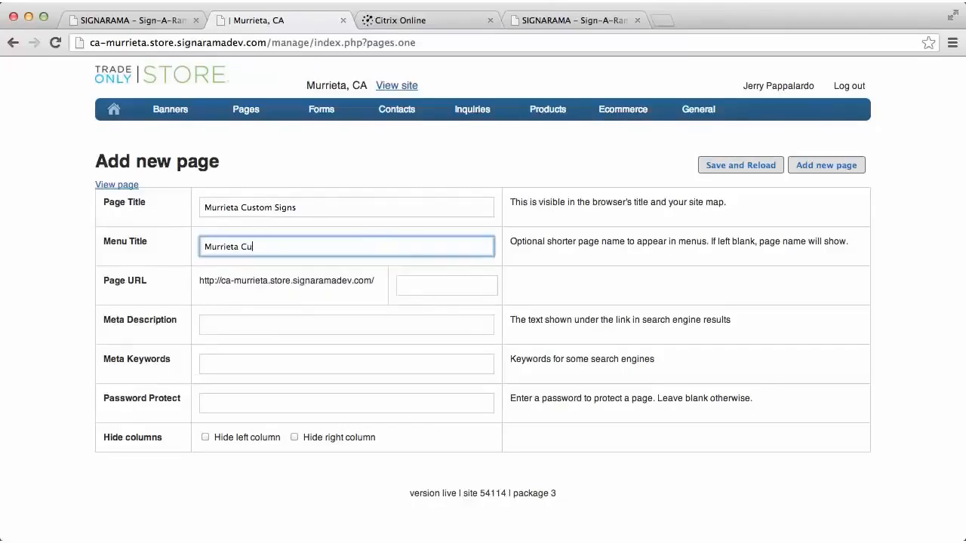
pyautogui.write('stom Signs')
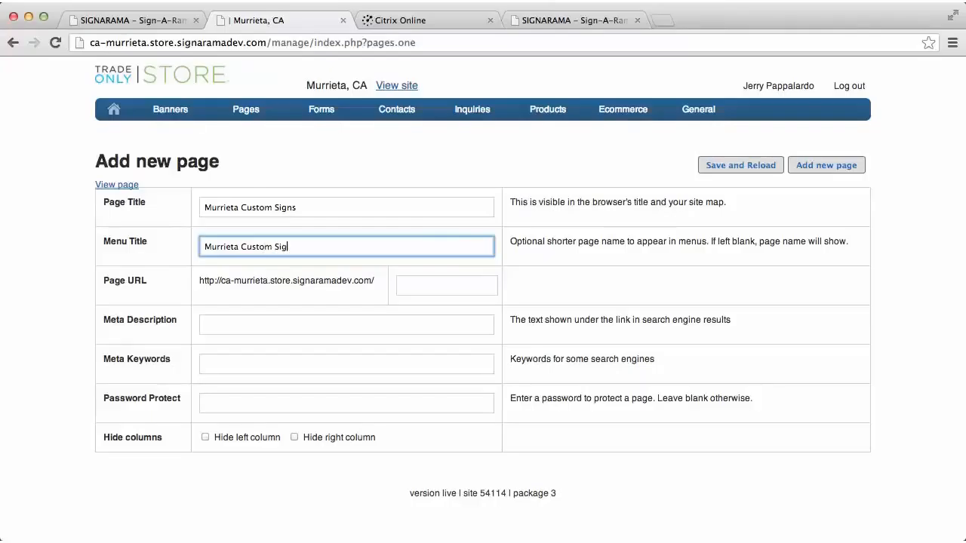
# Set the new page's URL to murrieta-custom-signs.
pyautogui.click(420, 285)
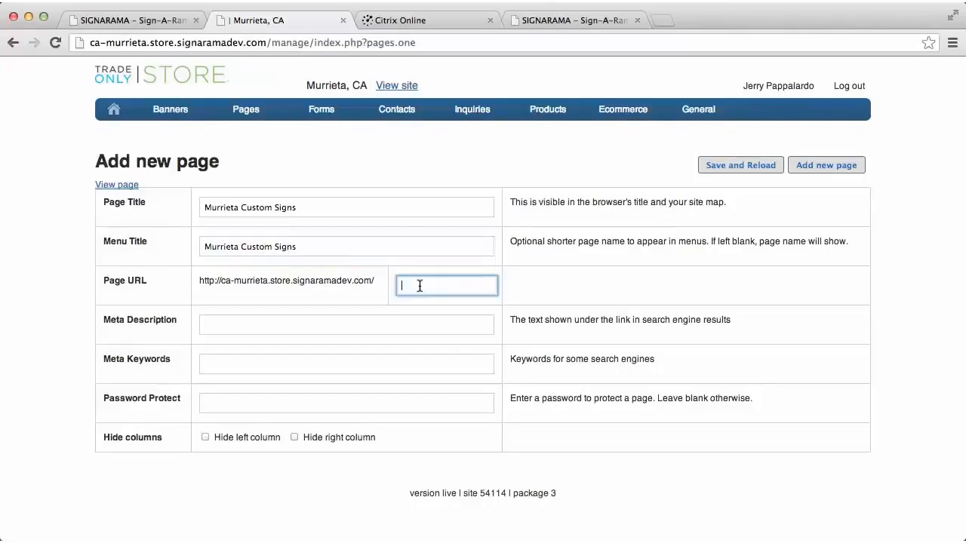
pyautogui.write('murriet')
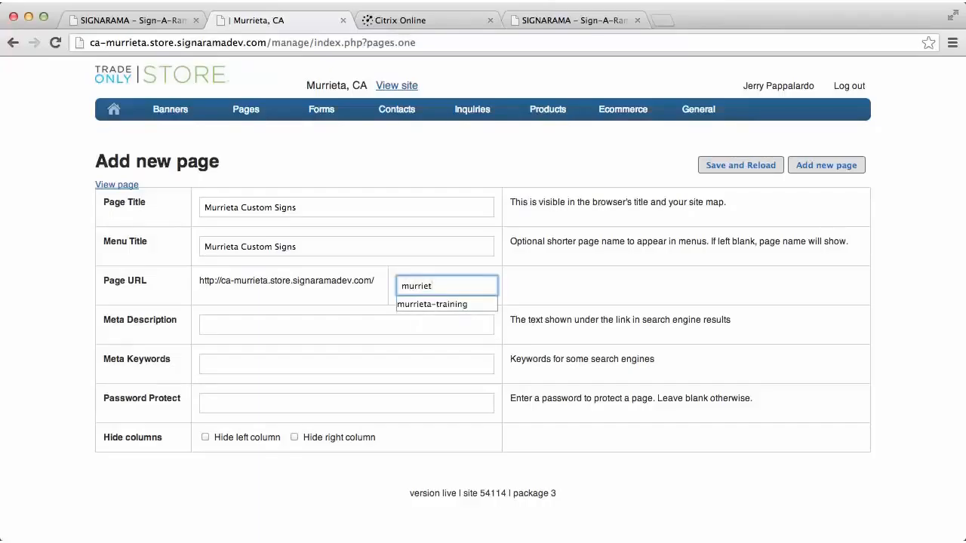
pyautogui.write('s-custom')
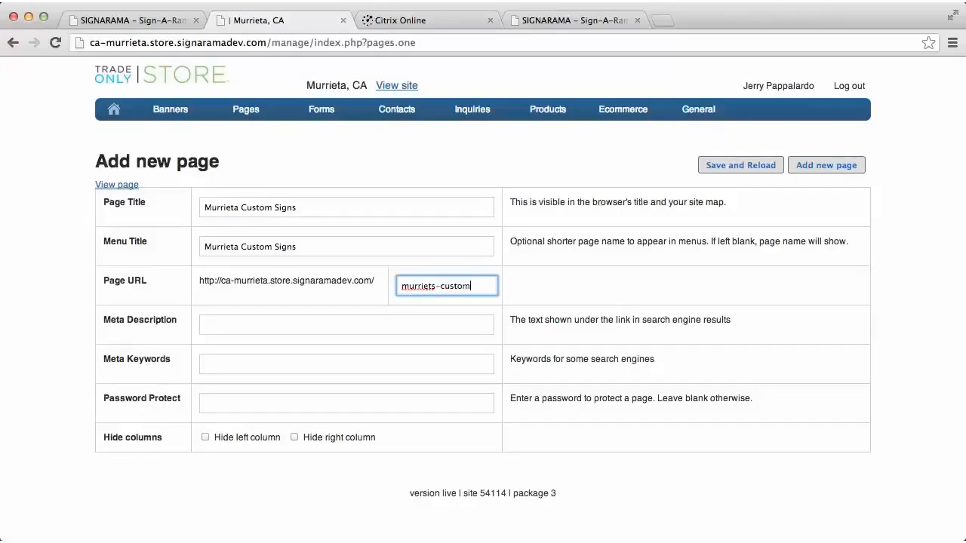
pyautogui.write('-sign')
pyautogui.click(438, 287)
pyautogui.press('BackSpace')
pyautogui.write('a')
# Enter the meta description "Custom banners, wood and outdoor signs created by Signarama Murrieta, Ca".
pyautogui.click(341, 328)
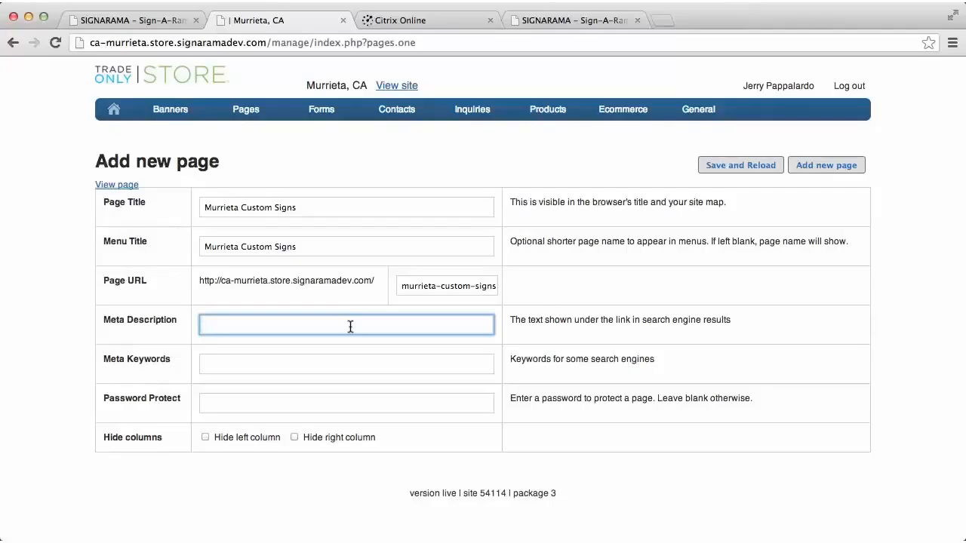
pyautogui.write('Custom banners, wood and outd')
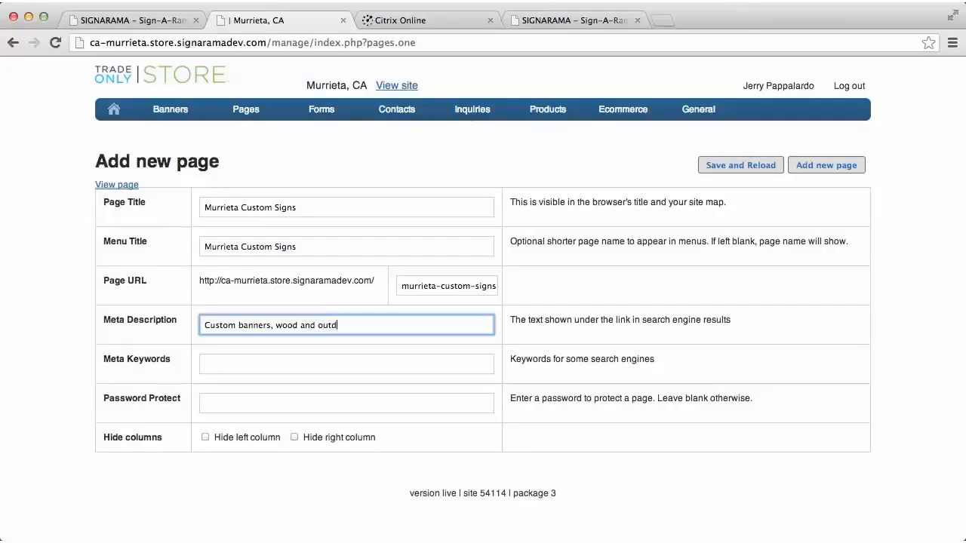
pyautogui.write('oor signs created by signa')
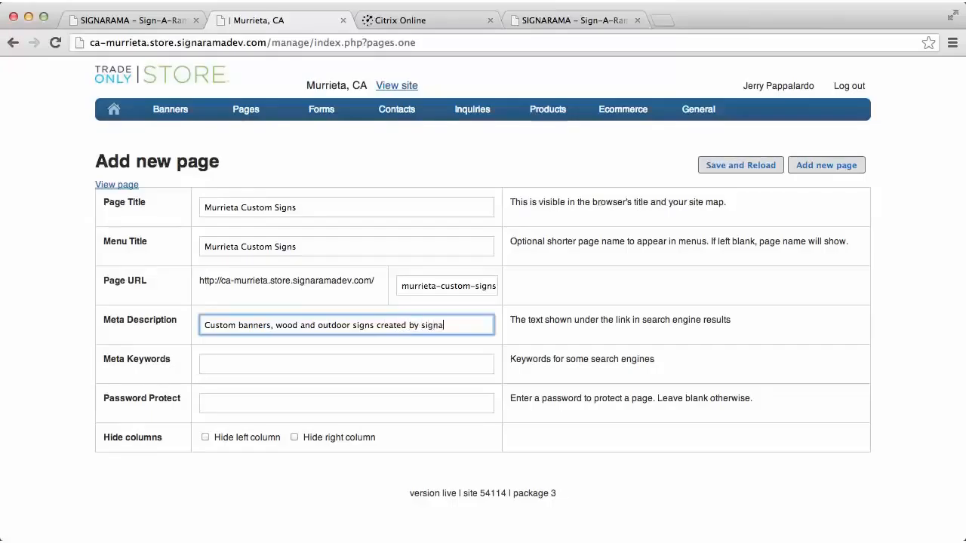
pyautogui.write('rama Murrieta')
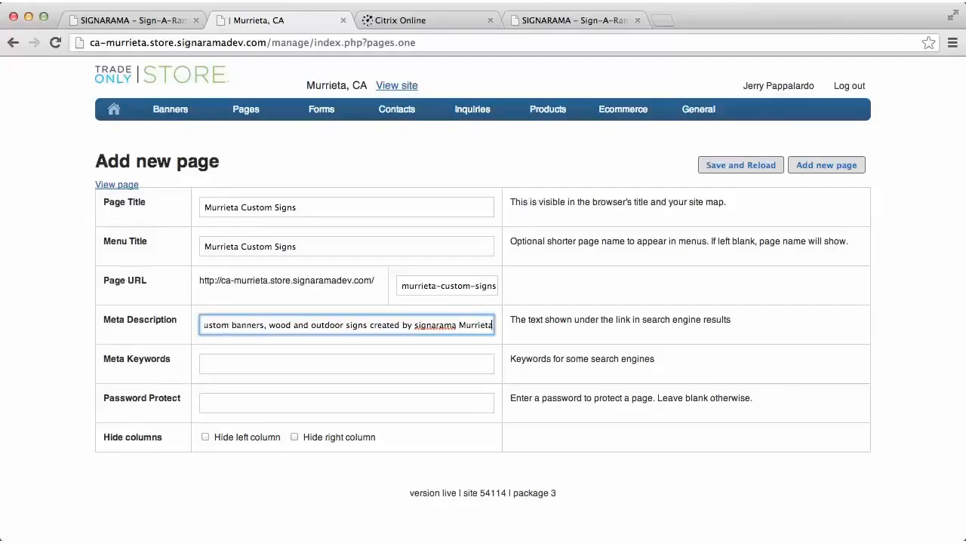
pyautogui.write(', C')
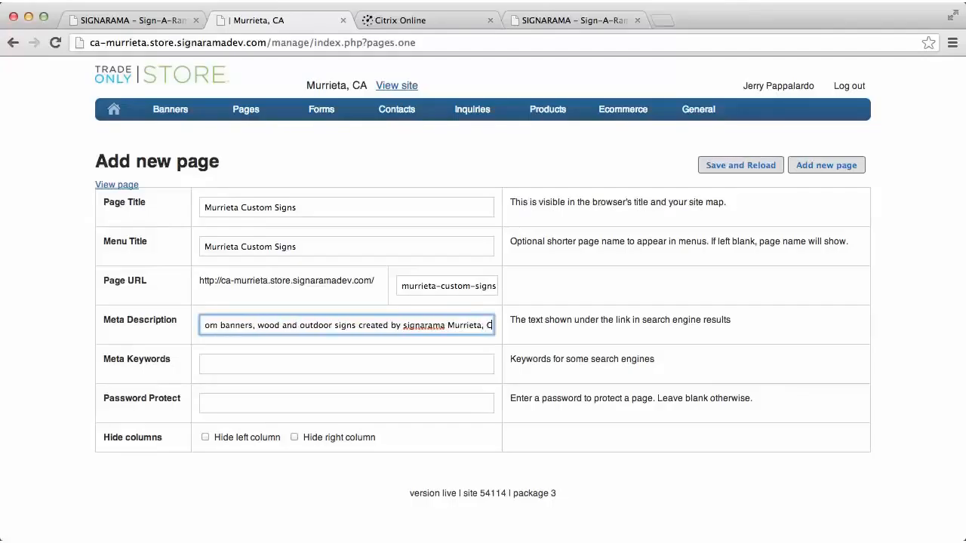
pyautogui.write('al')
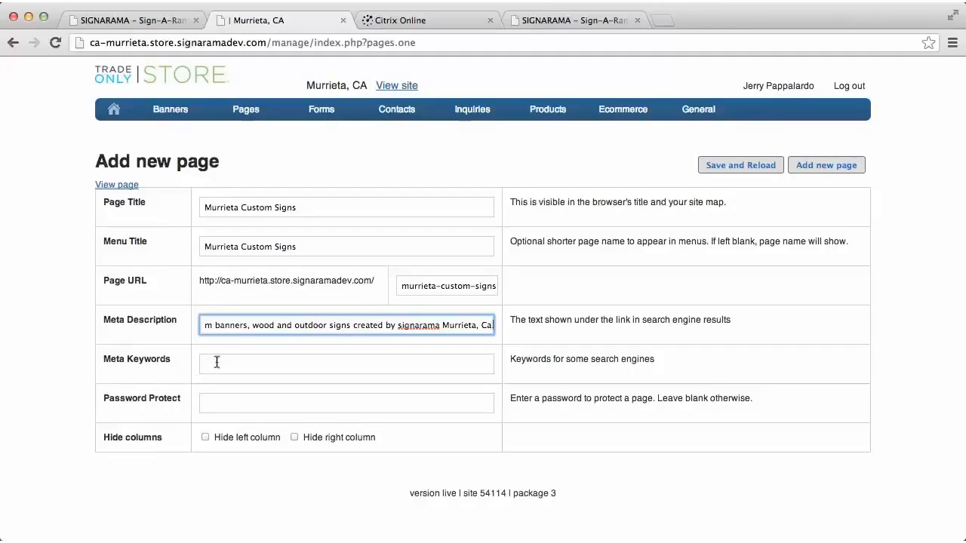
pyautogui.click(400, 325)
pyautogui.press('BackSpace')
pyautogui.write('S')
# Enter the meta keywords "banners, wood, vinyl, outdoor signs, indoor signs, Murrieta, CA.".
pyautogui.click(307, 365)
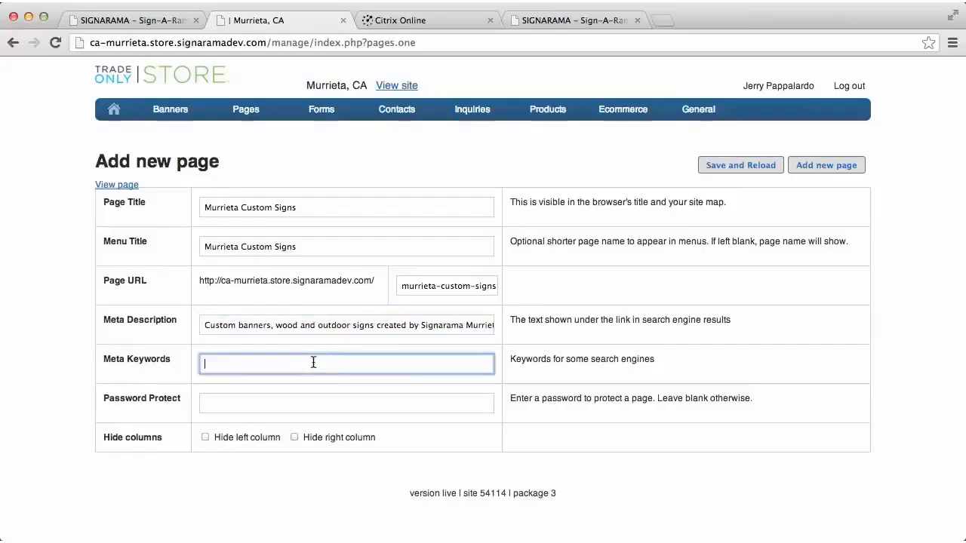
pyautogui.write('banners, wood, ')
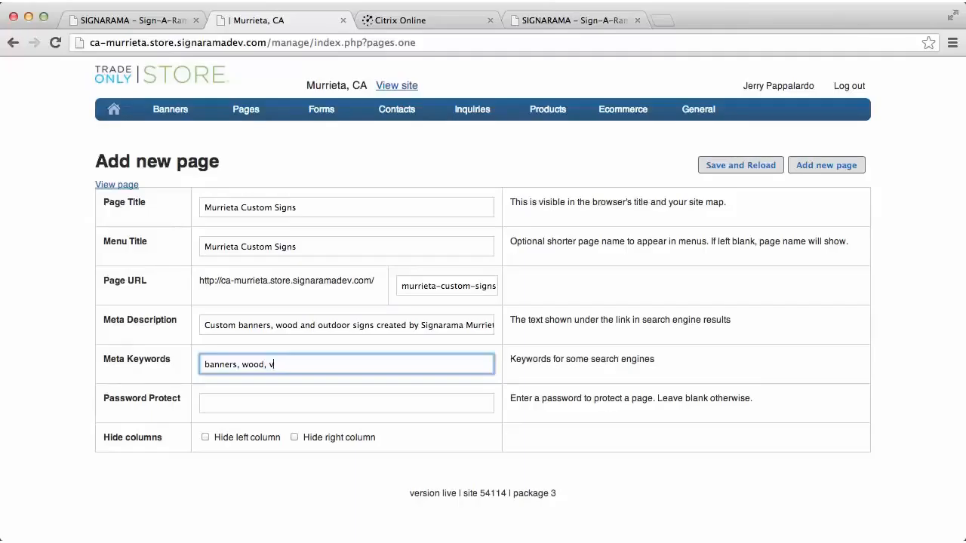
pyautogui.write('vinyl, outdoor signs, indoor signs')
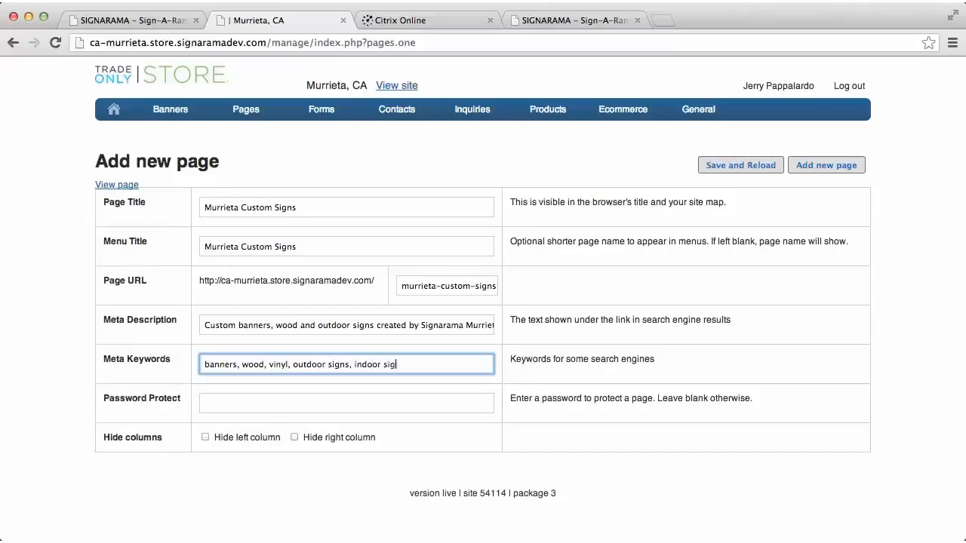
pyautogui.write(', Murrieta, CA.')
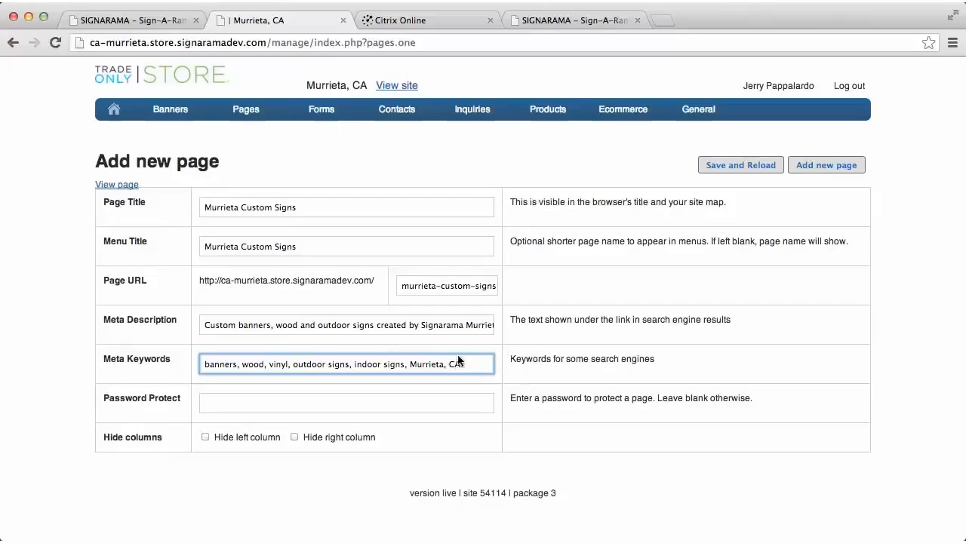
# Hide the right column and add the new page to the site.
pyautogui.click(294, 438)
pyautogui.click(295, 438)
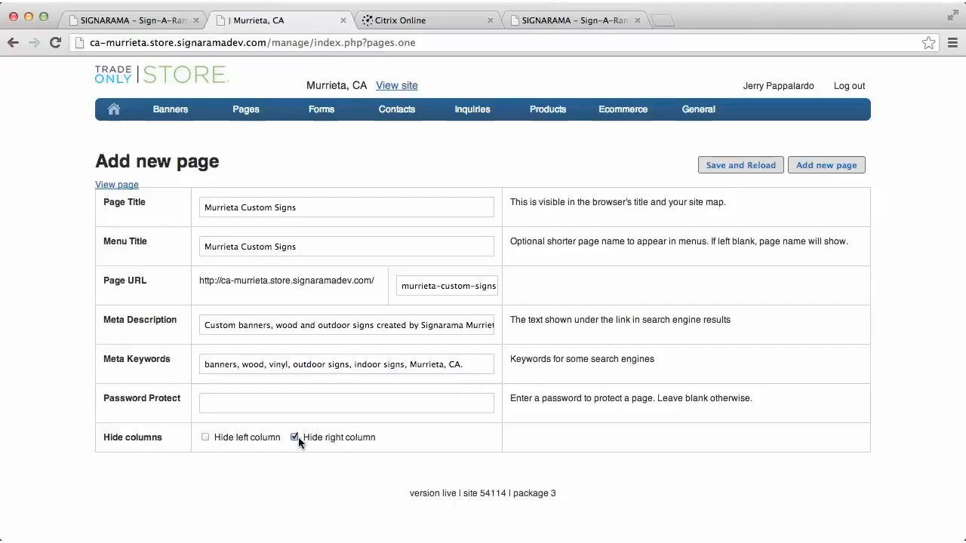
pyautogui.click(812, 166)
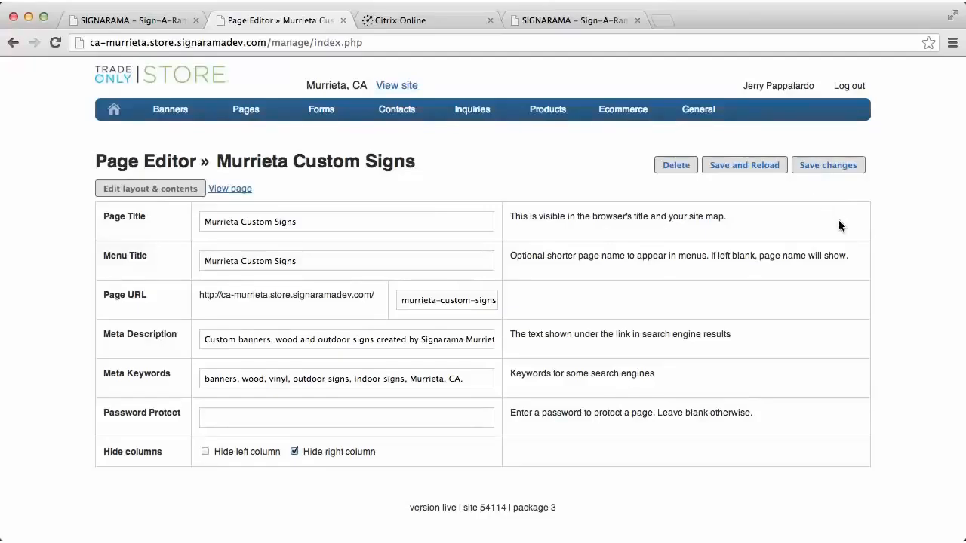
# Open the new page's layout and contents for editing and dismiss the local mode notice.
pyautogui.click(175, 190)
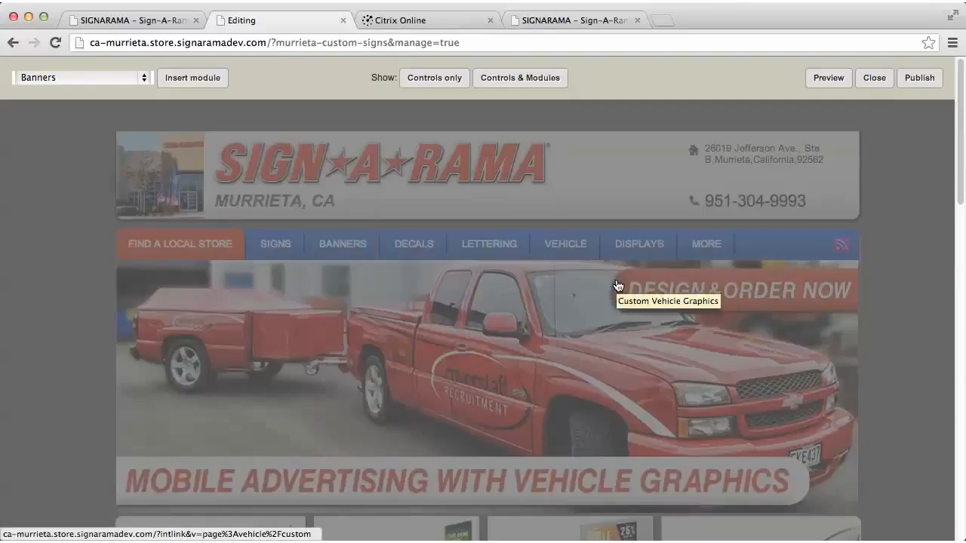
pyautogui.scroll(-3, 651, 288)
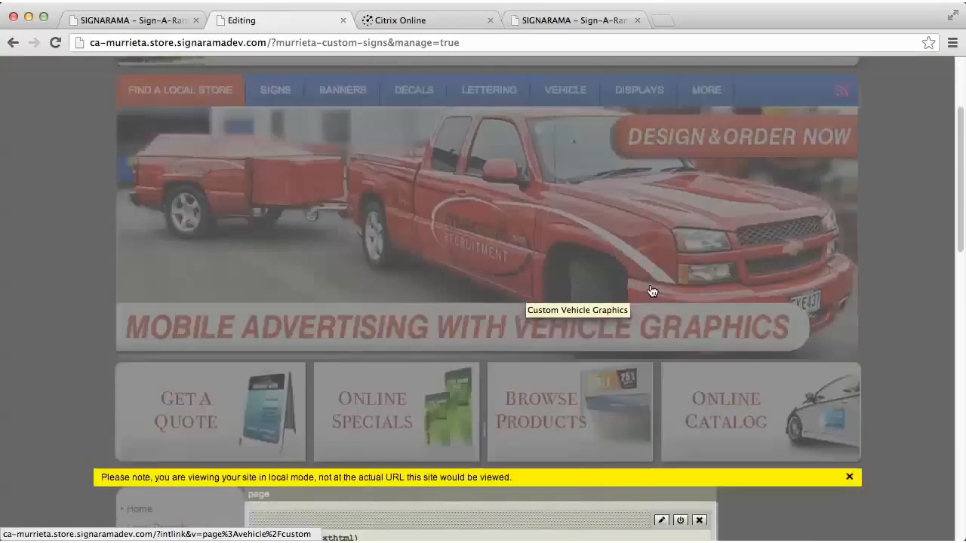
pyautogui.scroll(-3, 652, 291)
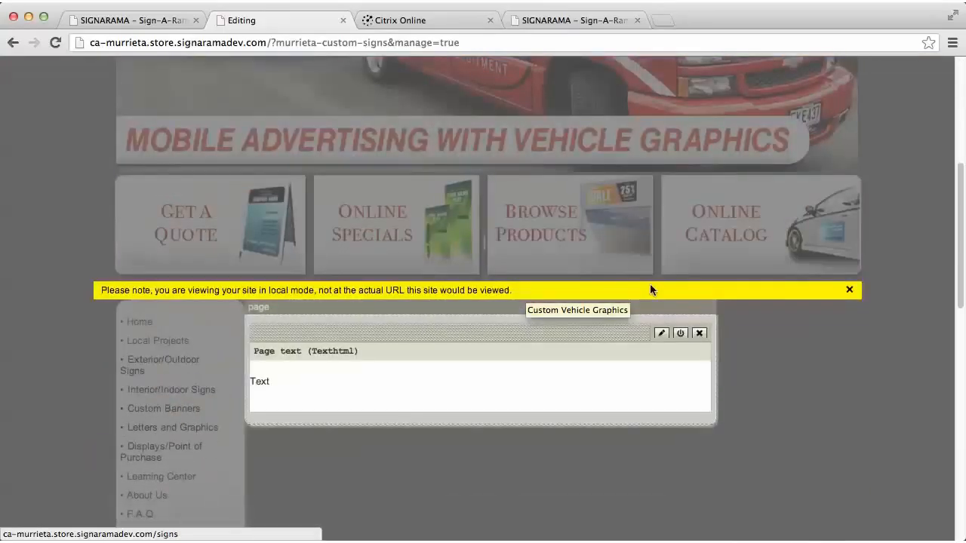
pyautogui.click(849, 292)
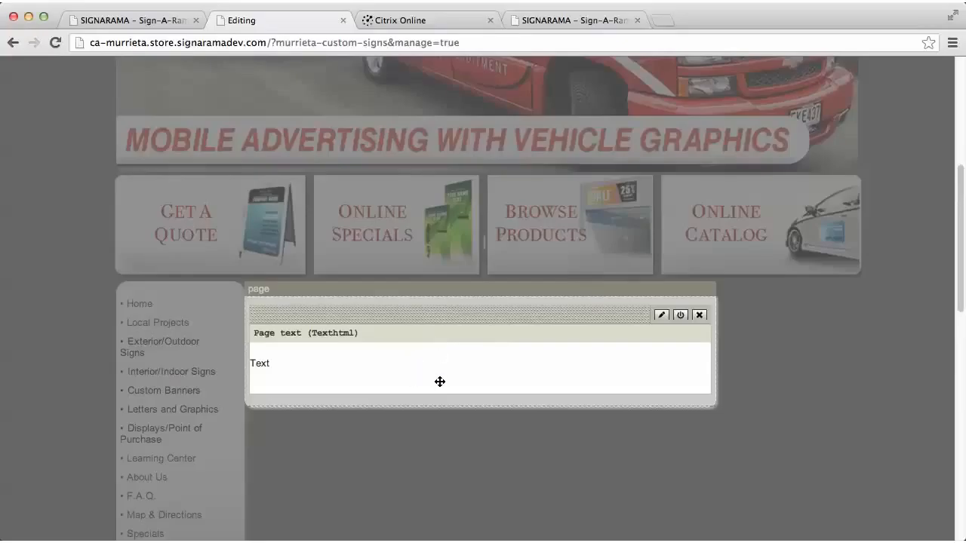
# Replace the placeholder word in the page text module with "Custom Signs".
pyautogui.click(661, 316)
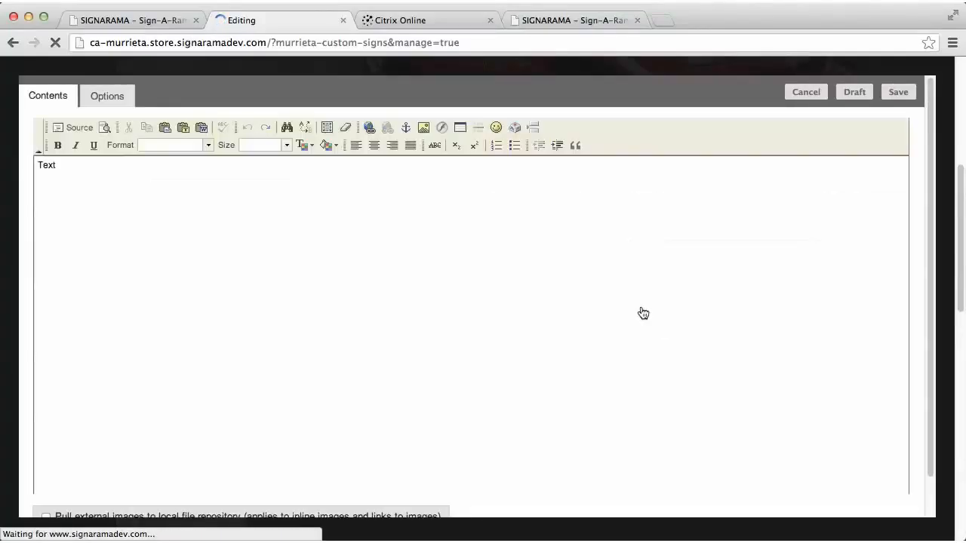
pyautogui.click(79, 169)
pyautogui.press('BackSpace')
pyautogui.press('BackSpace')
pyautogui.press('BackSpace')
pyautogui.press('BackSpace')
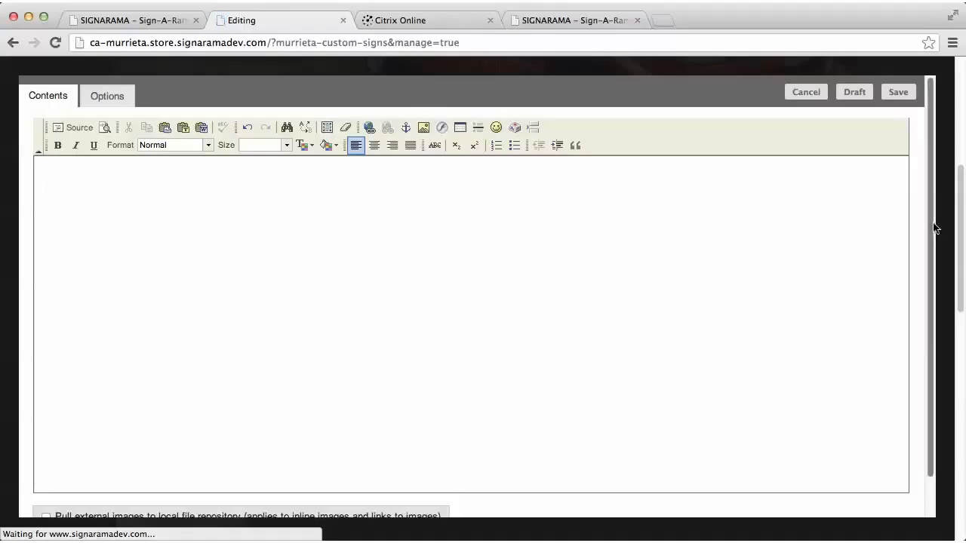
pyautogui.write('Cus')
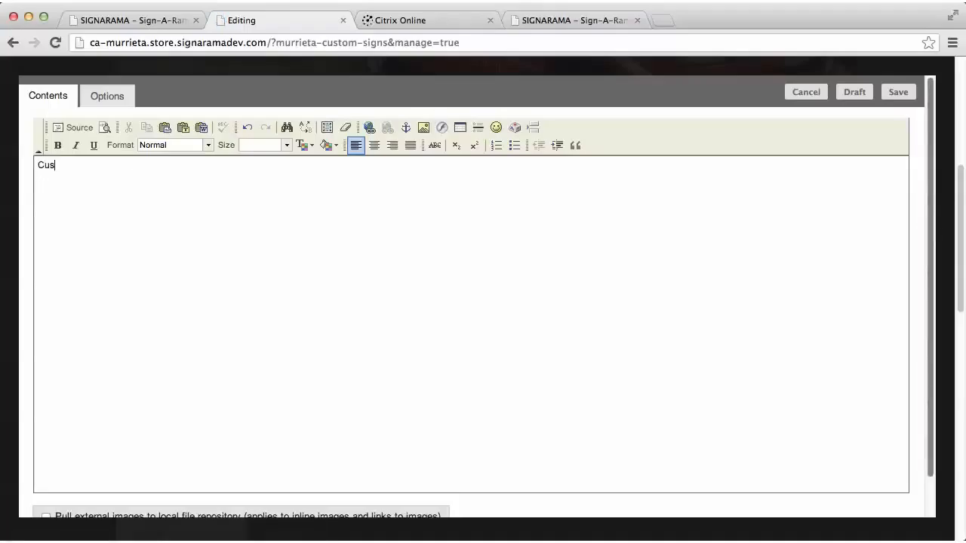
pyautogui.write('tom Signs')
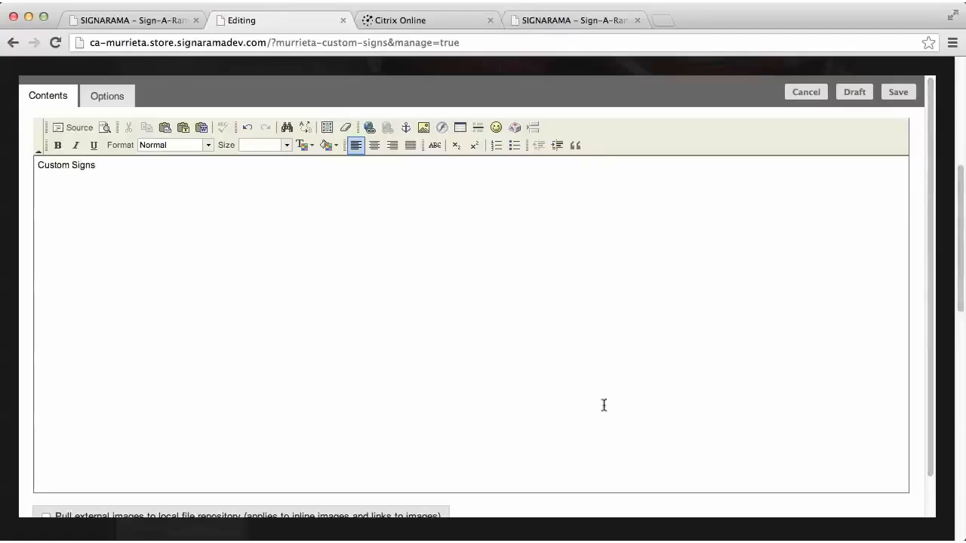
# Format the "Custom Signs" text as bold with the Heading 1 style.
pyautogui.moveTo(108, 167); pyautogui.dragTo(26, 164)
pyautogui.click(58, 150)
pyautogui.click(208, 145)
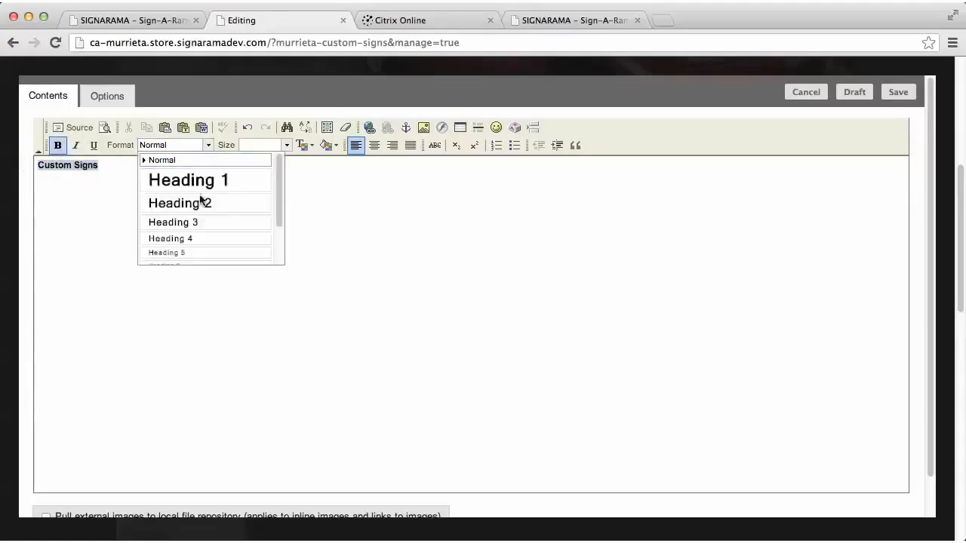
pyautogui.click(206, 180)
pyautogui.click(138, 197)
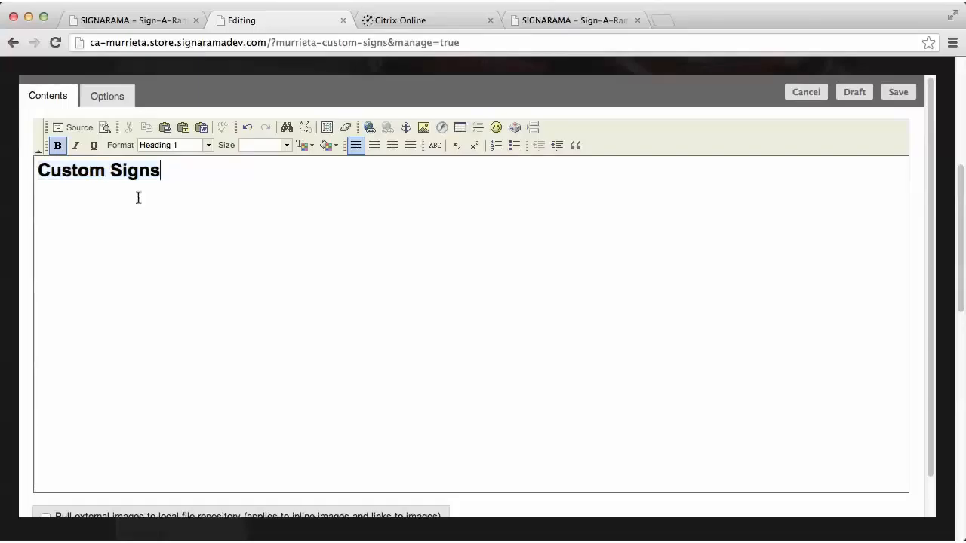
# Insert the server image catcherindex.jpg on a new line below the "Custom Signs" heading.
pyautogui.press('Return')
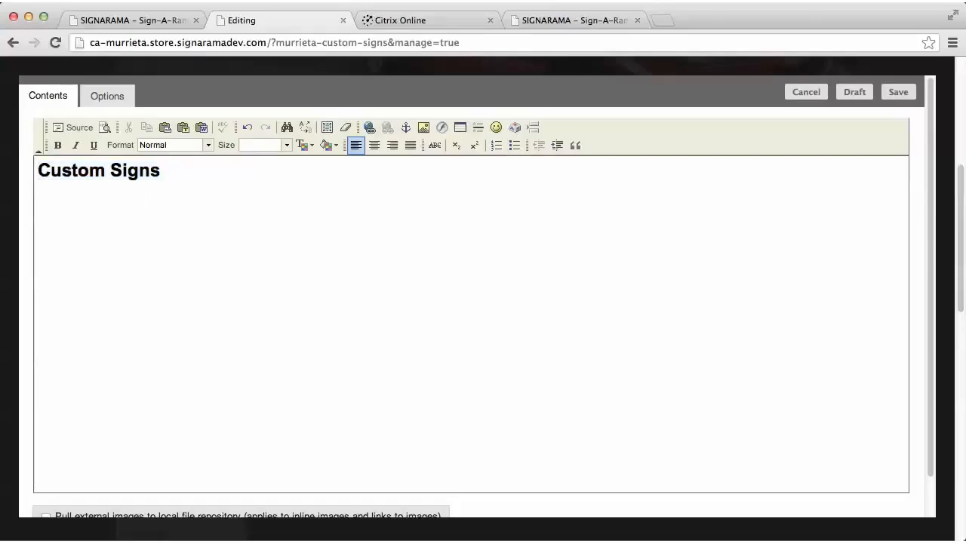
pyautogui.click(423, 128)
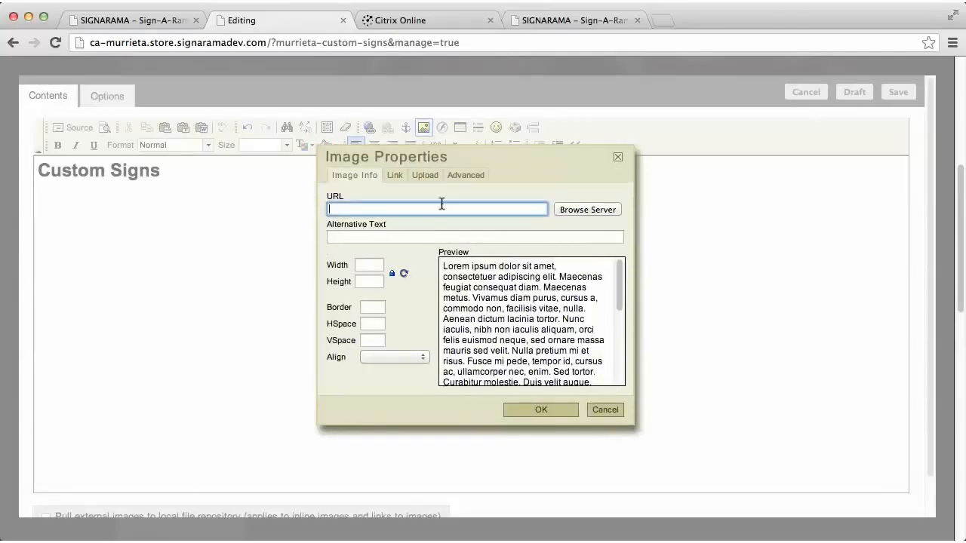
pyautogui.click(580, 209)
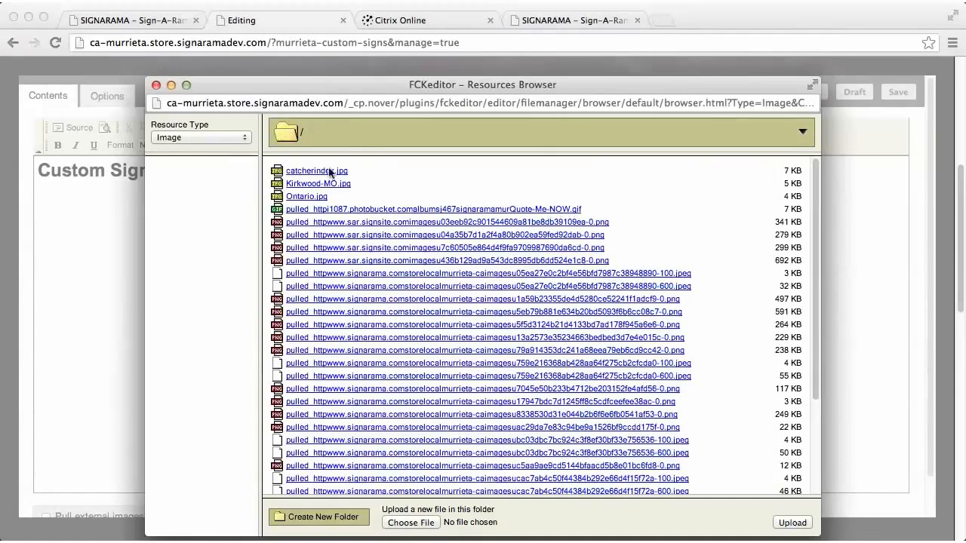
pyautogui.click(303, 172)
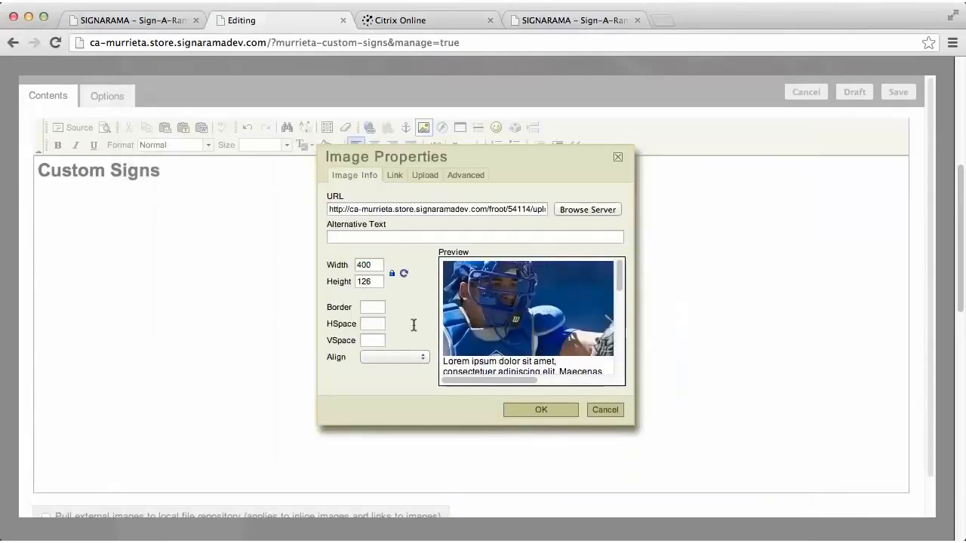
pyautogui.click(555, 410)
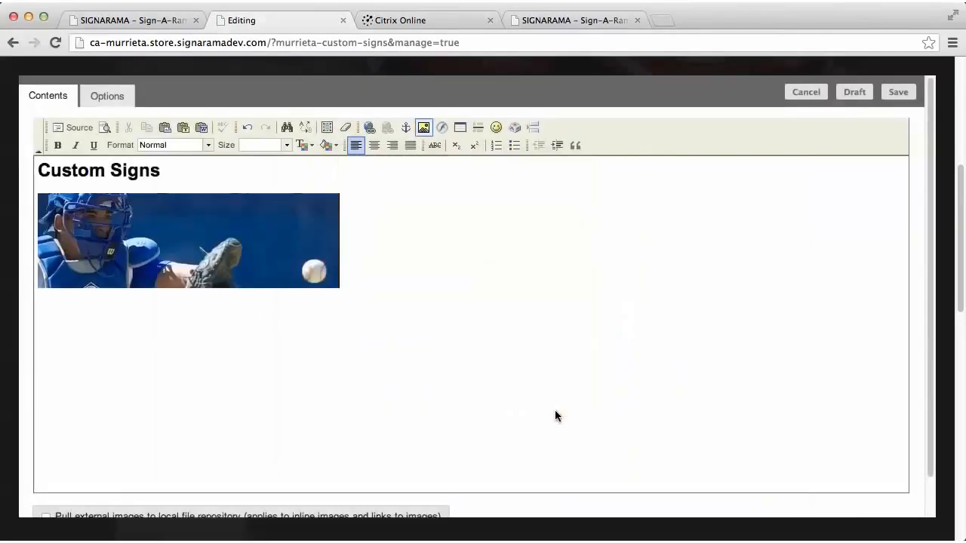
# Review the link types available for the inserted image, including the E-Mail link fields, and leave without adding a link.
pyautogui.click(188, 240)
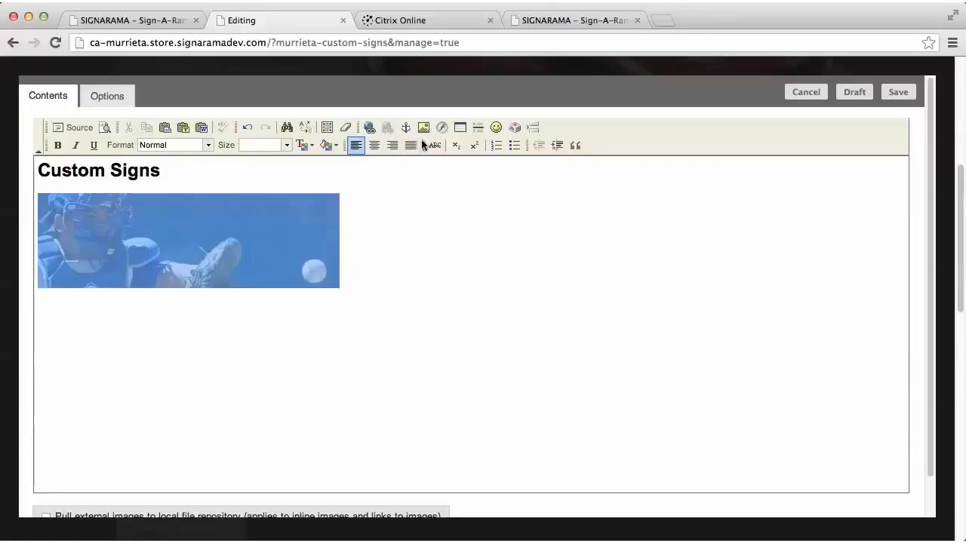
pyautogui.click(369, 129)
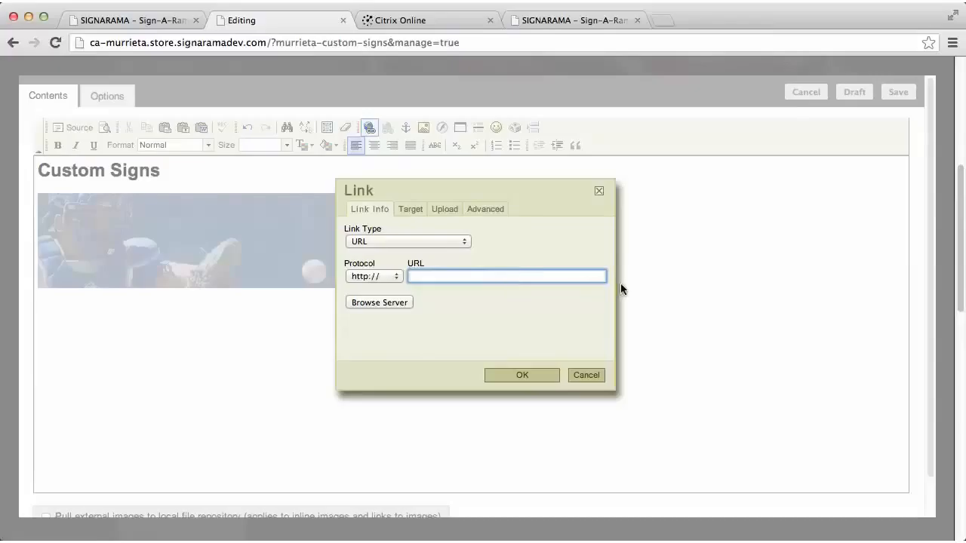
pyautogui.click(459, 242)
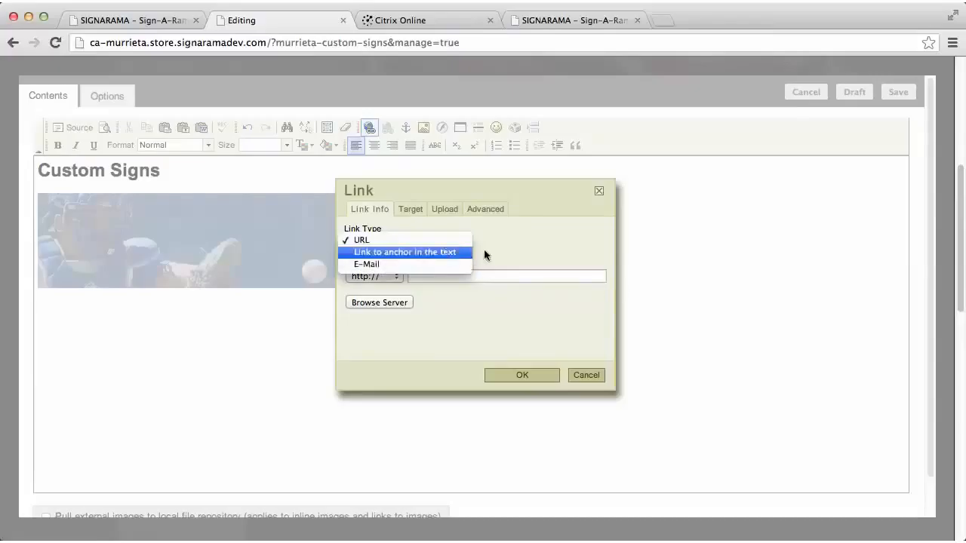
pyautogui.click(539, 249)
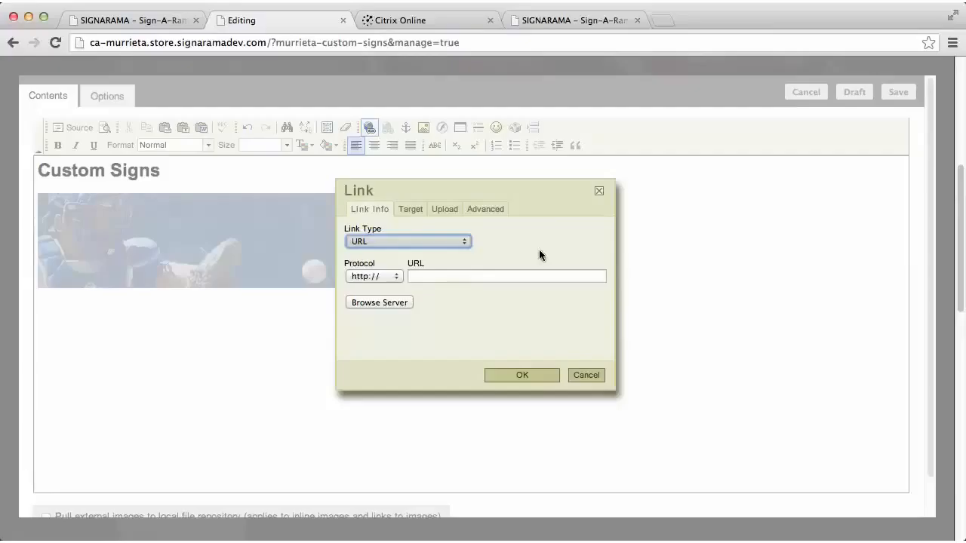
pyautogui.click(464, 243)
pyautogui.click(403, 264)
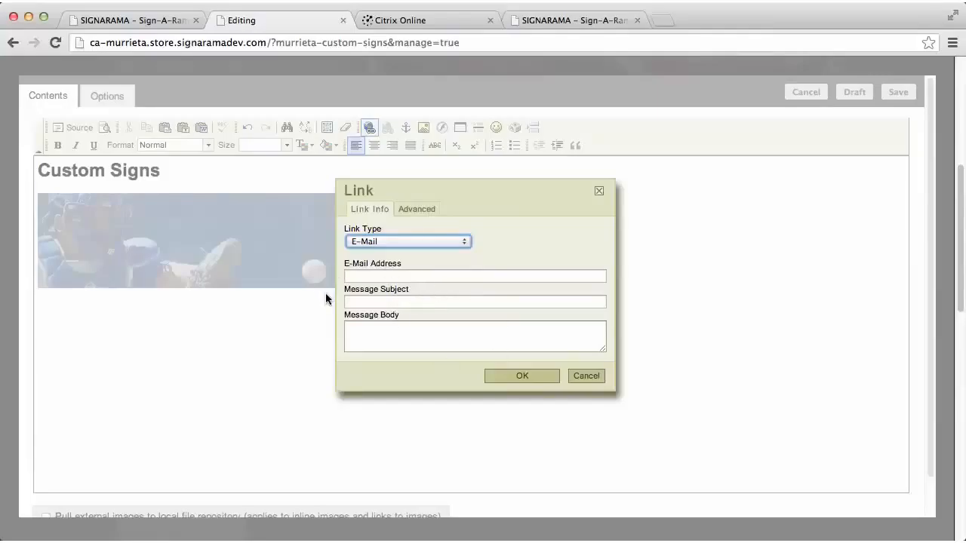
pyautogui.click(597, 376)
# Review the link target options for the "Custom Signs" heading text and leave without adding a link.
pyautogui.click(183, 179)
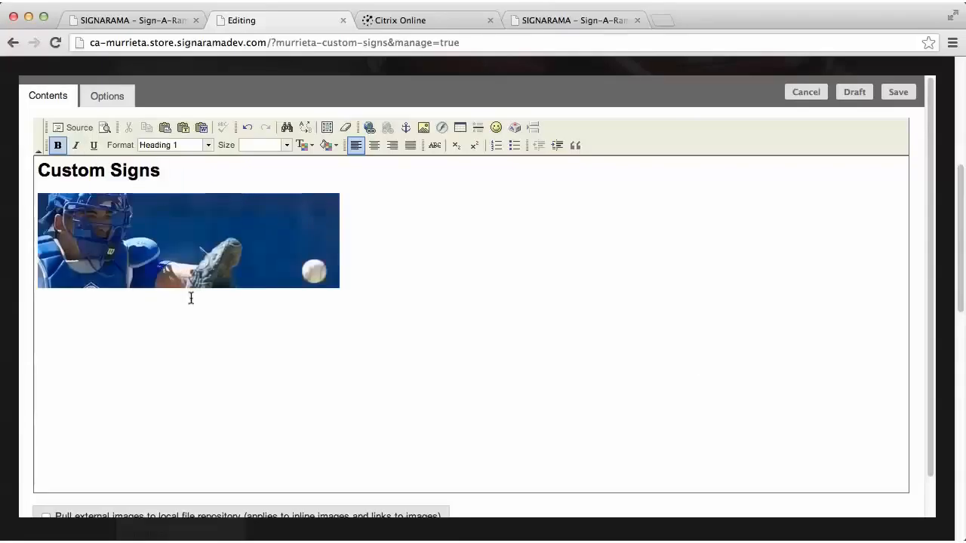
pyautogui.moveTo(160, 172); pyautogui.dragTo(42, 173)
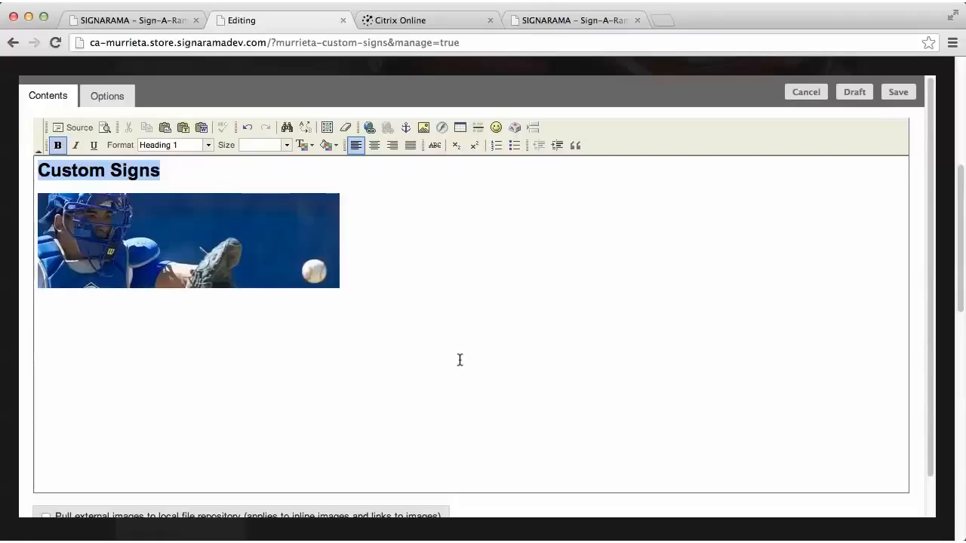
pyautogui.click(369, 128)
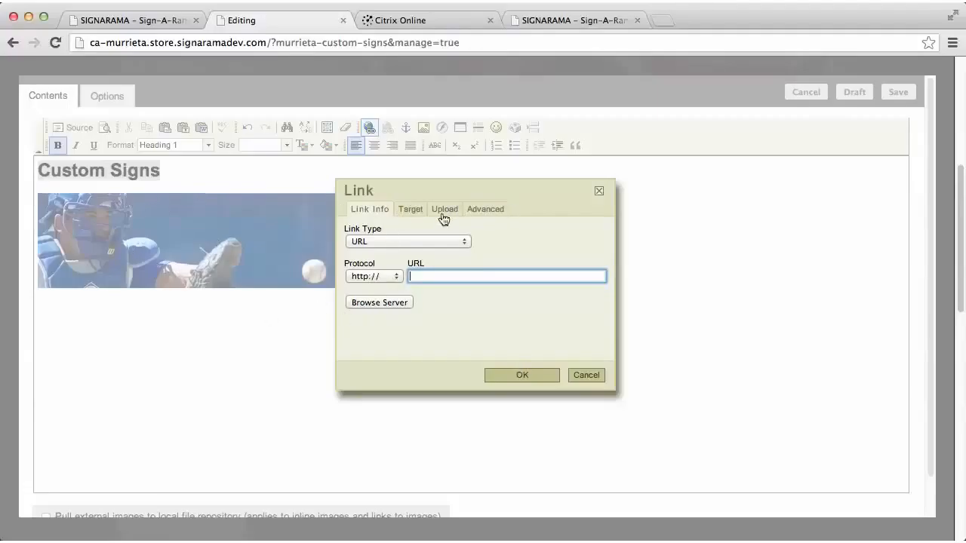
pyautogui.click(405, 213)
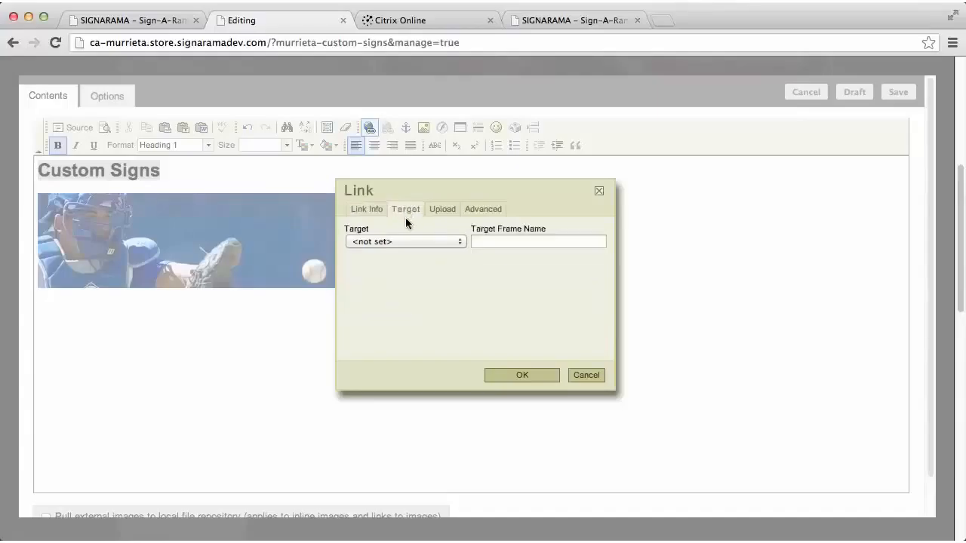
pyautogui.click(458, 243)
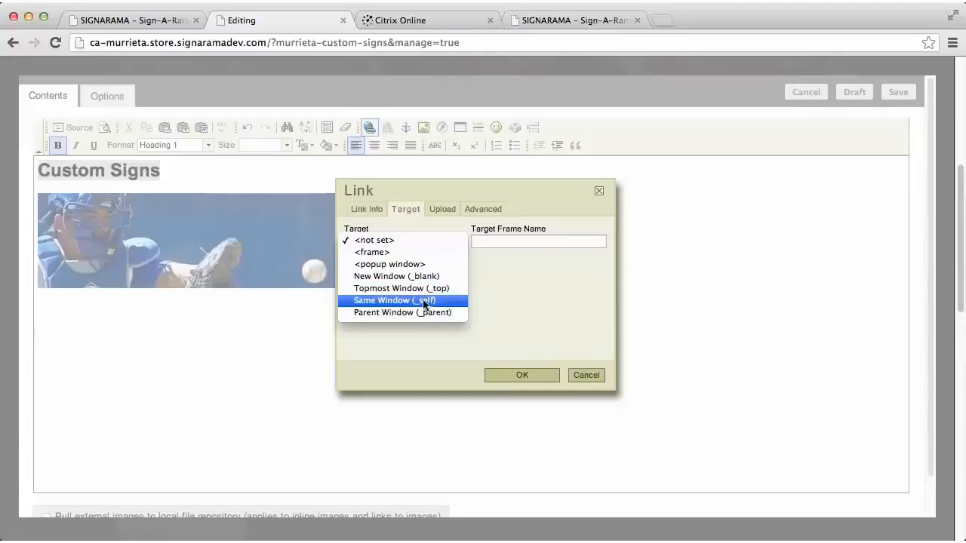
pyautogui.click(588, 375)
pyautogui.click(590, 375)
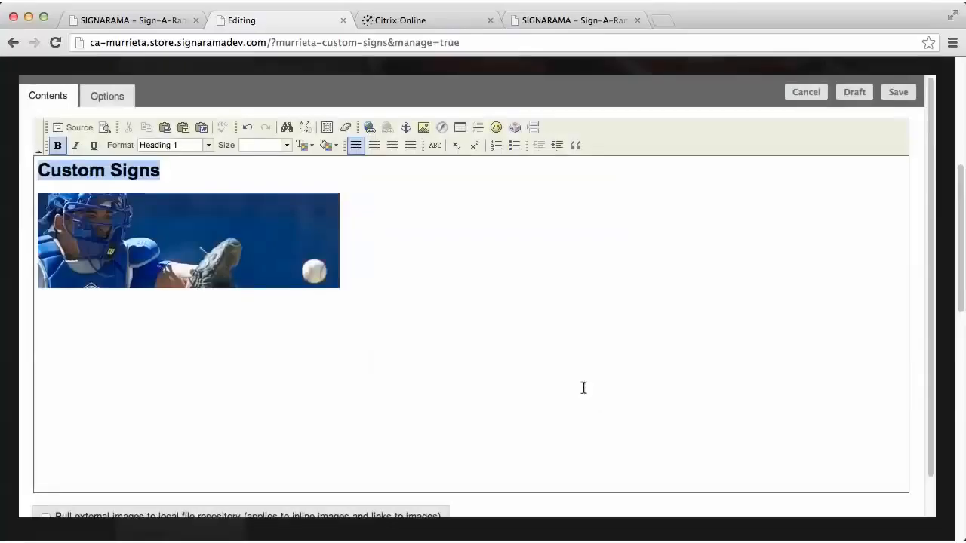
pyautogui.click(551, 425)
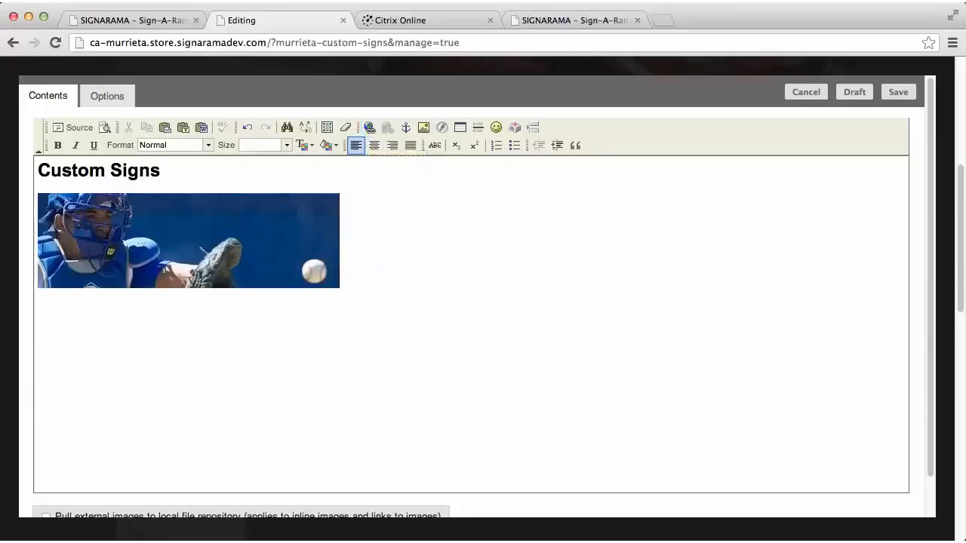
# Save the page text module and insert a Google Map module into the page.
pyautogui.click(901, 94)
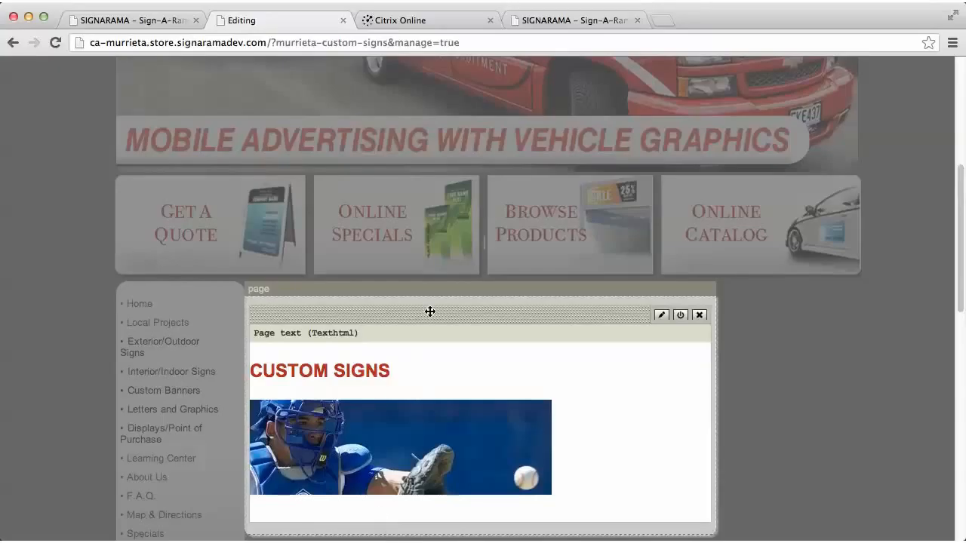
pyautogui.scroll(10, 456, 261)
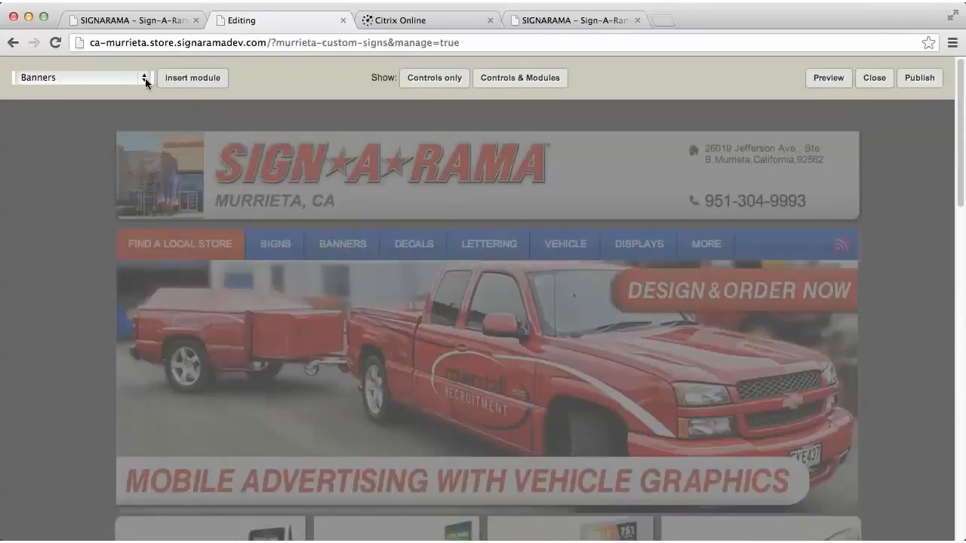
pyautogui.click(144, 79)
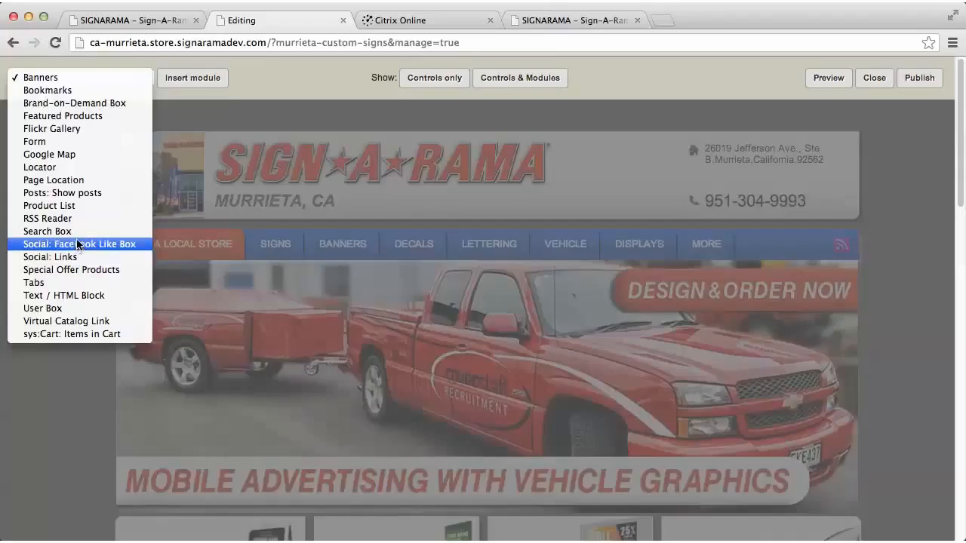
pyautogui.click(72, 154)
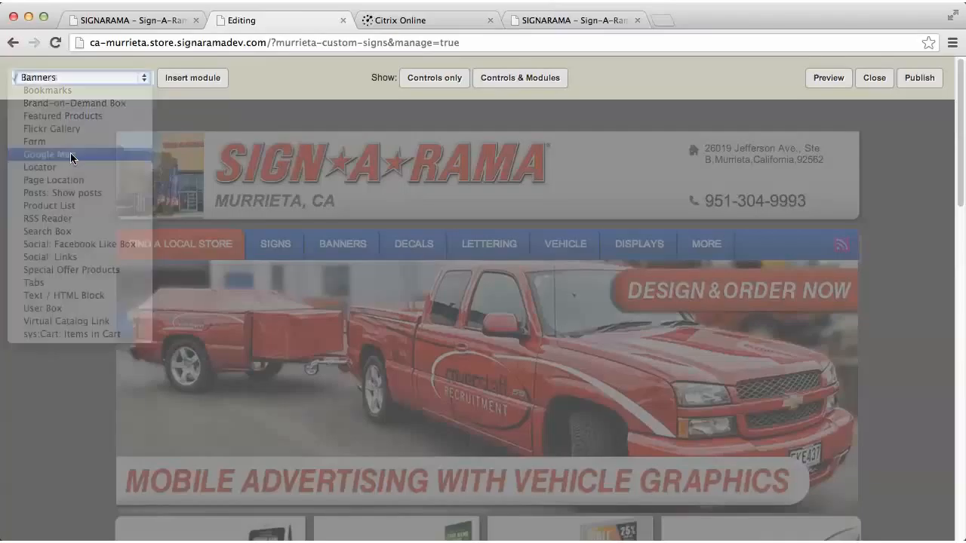
pyautogui.click(209, 82)
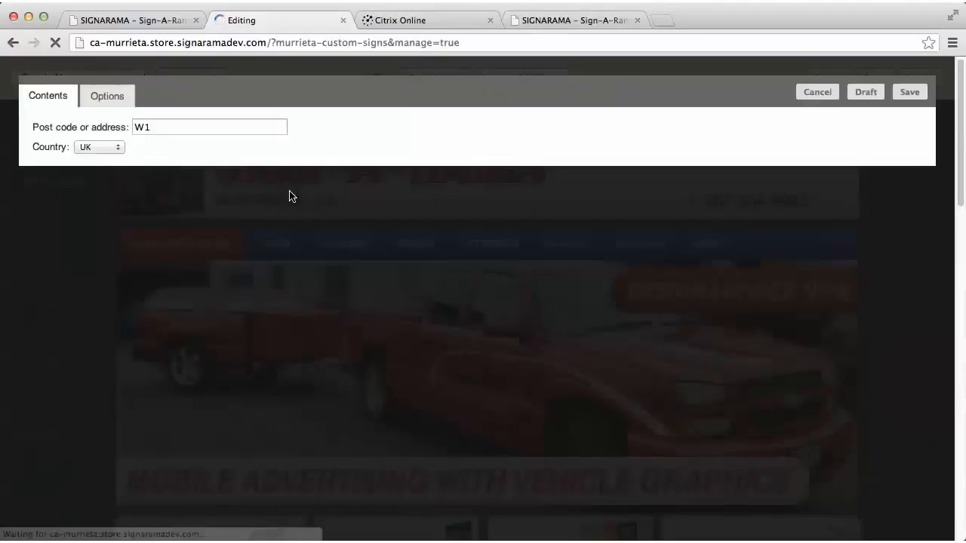
# Set the Google Map module's location to the street address, choose USA as the country, and save the module.
pyautogui.click(165, 127)
pyautogui.doubleClick(165, 127)
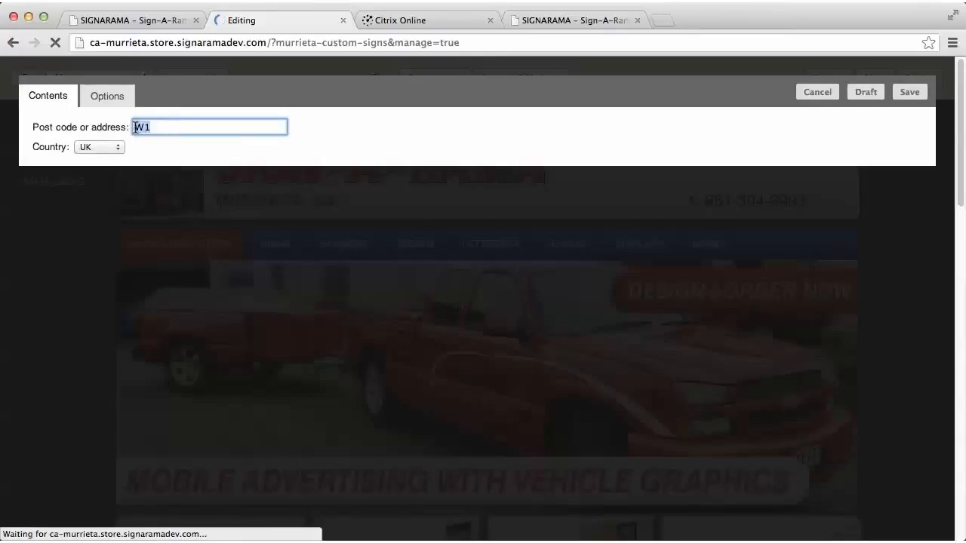
pyautogui.write('8266')
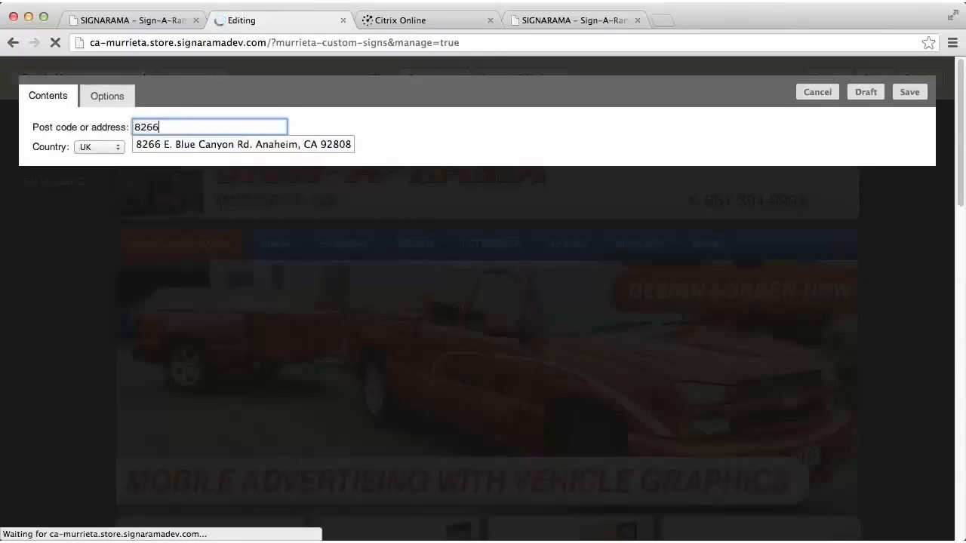
pyautogui.click(213, 147)
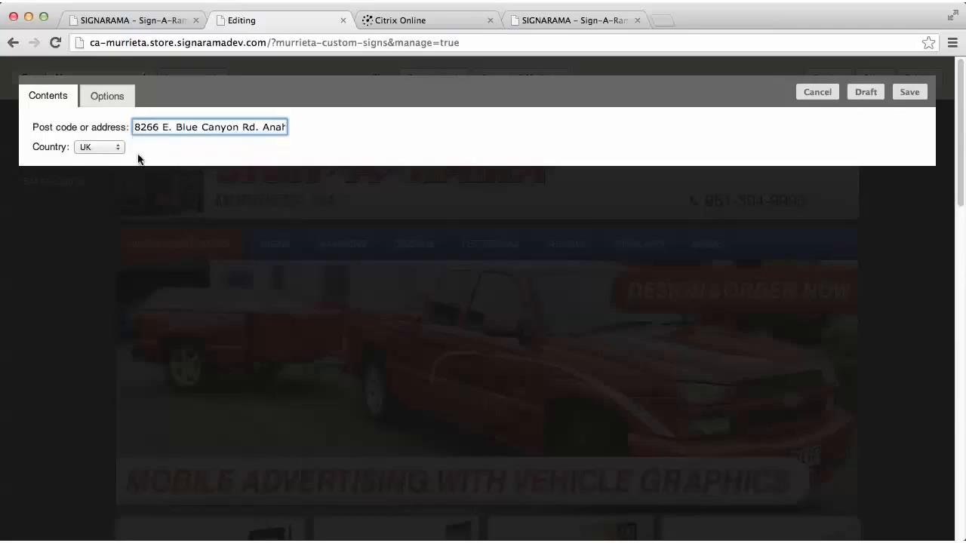
pyautogui.click(116, 147)
pyautogui.click(107, 159)
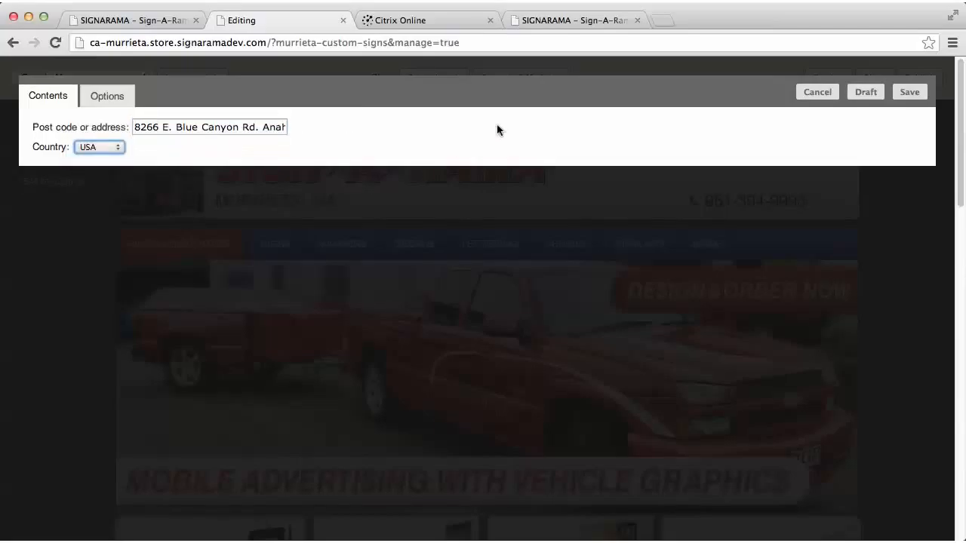
pyautogui.click(909, 92)
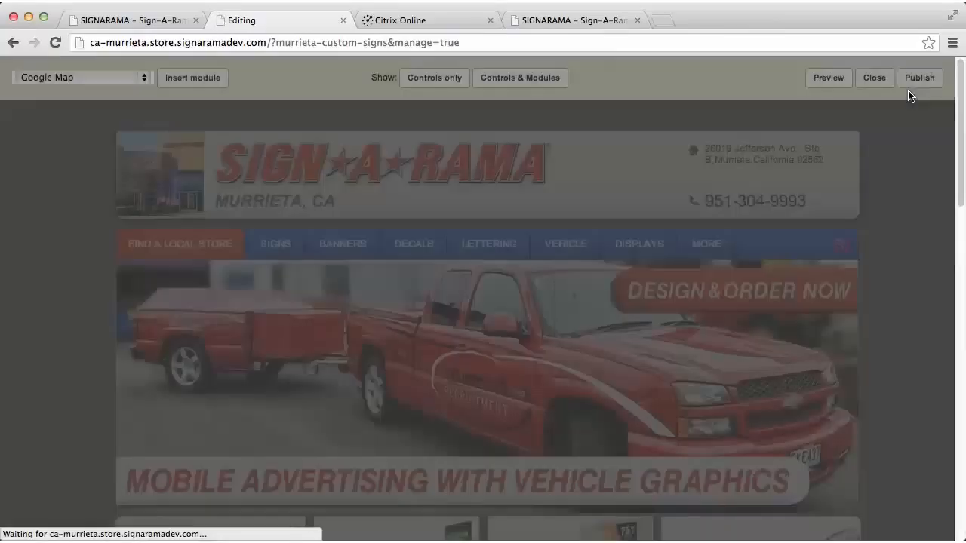
# Reorder the page modules so that the page text module sits above the Google Map module.
pyautogui.scroll(-6, 903, 280)
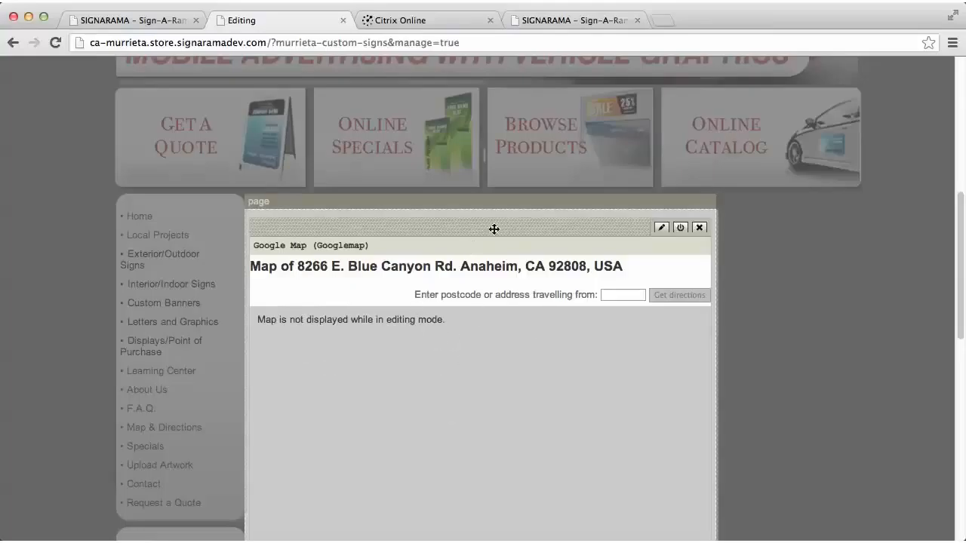
pyautogui.scroll(-5, 643, 397)
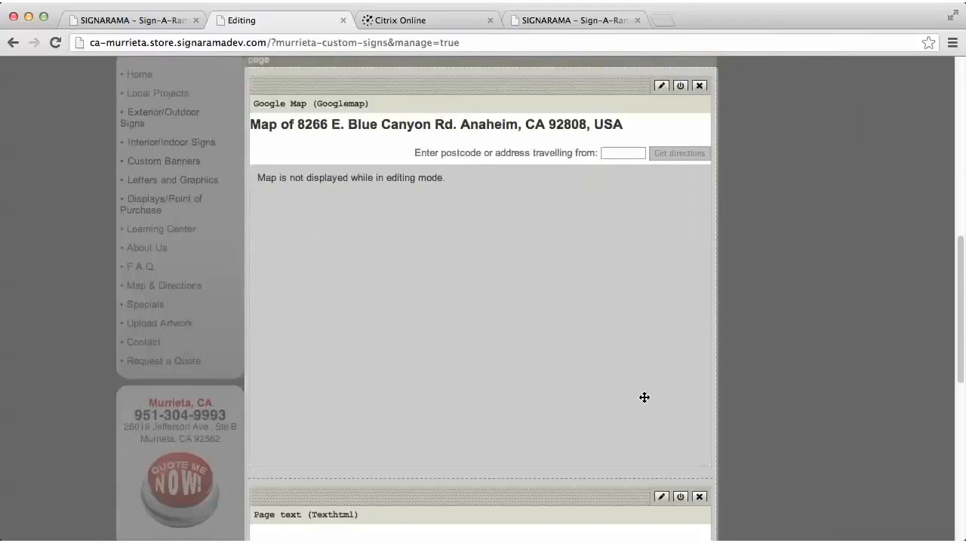
pyautogui.scroll(-4, 641, 398)
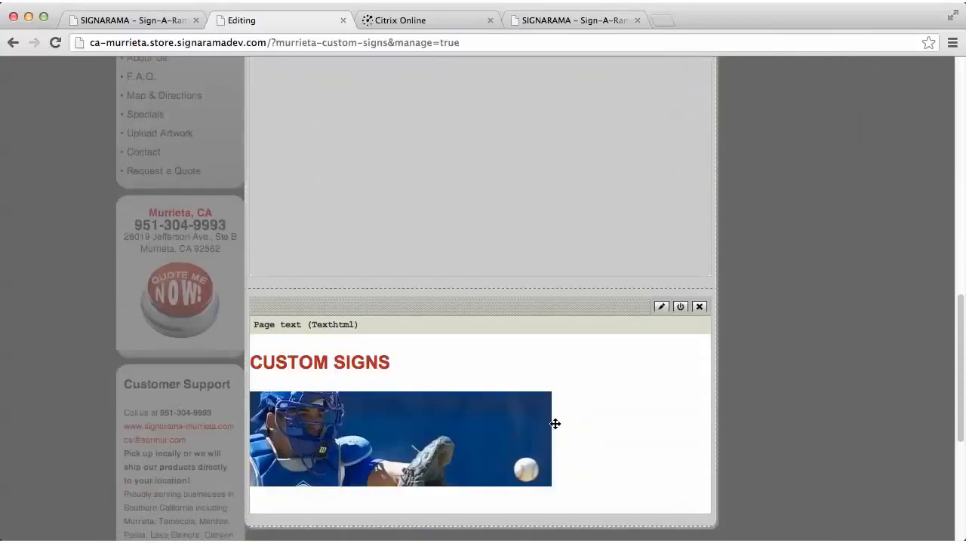
pyautogui.scroll(6, 554, 425)
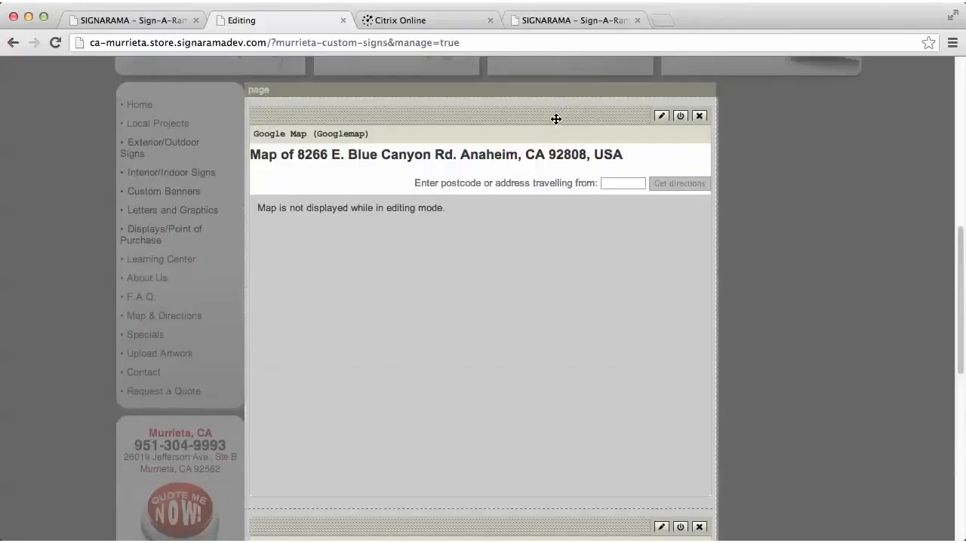
pyautogui.moveTo(556, 115); pyautogui.dragTo(558, 505)
pyautogui.moveTo(567, 528); pyautogui.dragTo(537, 130)
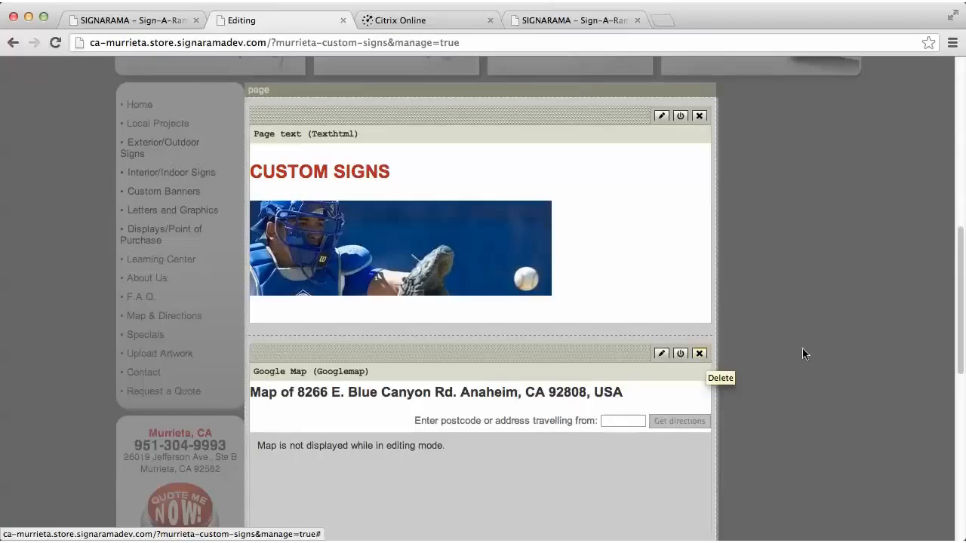
# Publish the edited Murrieta Custom Signs page.
pyautogui.scroll(5, 841, 398)
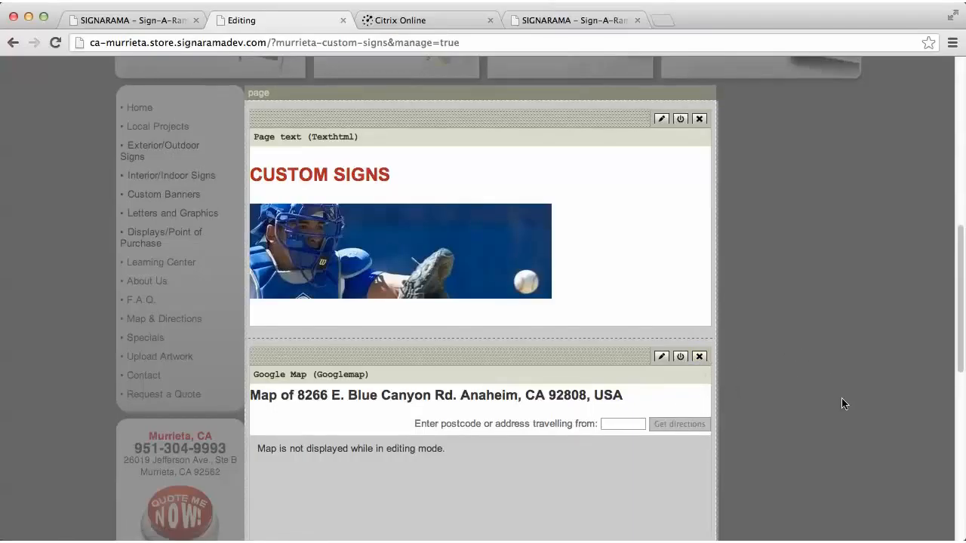
pyautogui.scroll(3, 841, 398)
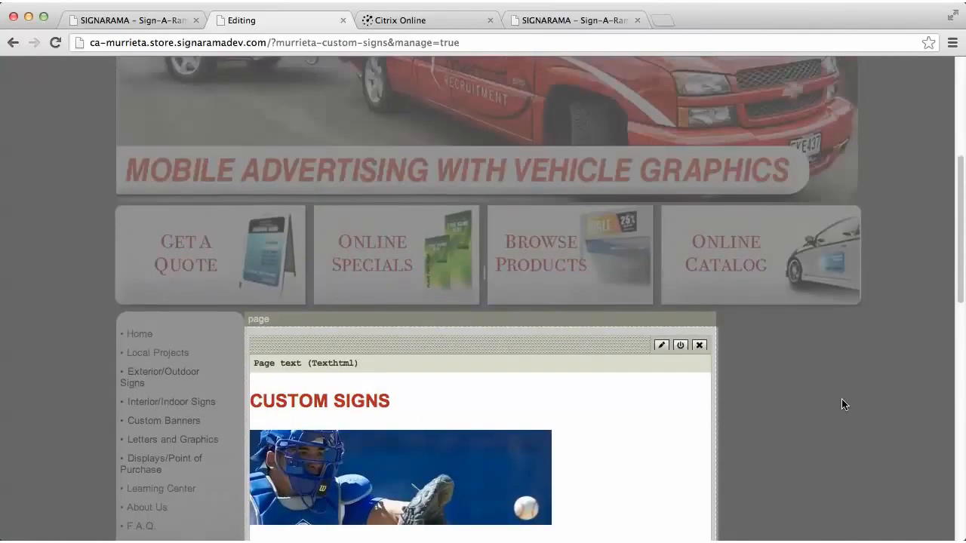
pyautogui.scroll(4, 876, 427)
pyautogui.scroll(6, 876, 433)
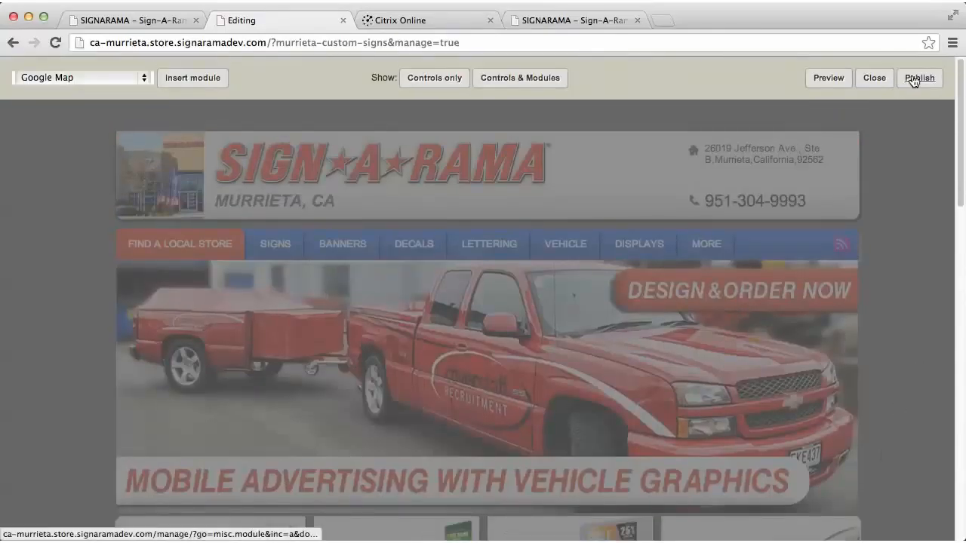
pyautogui.click(913, 80)
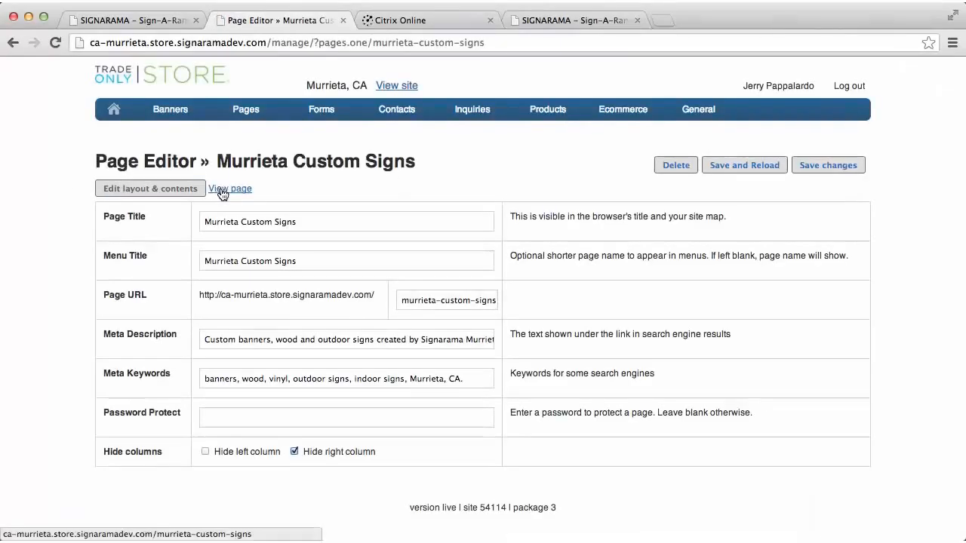
# View the live Murrieta Custom Signs page and check its heading, image and map.
pyautogui.click(221, 189)
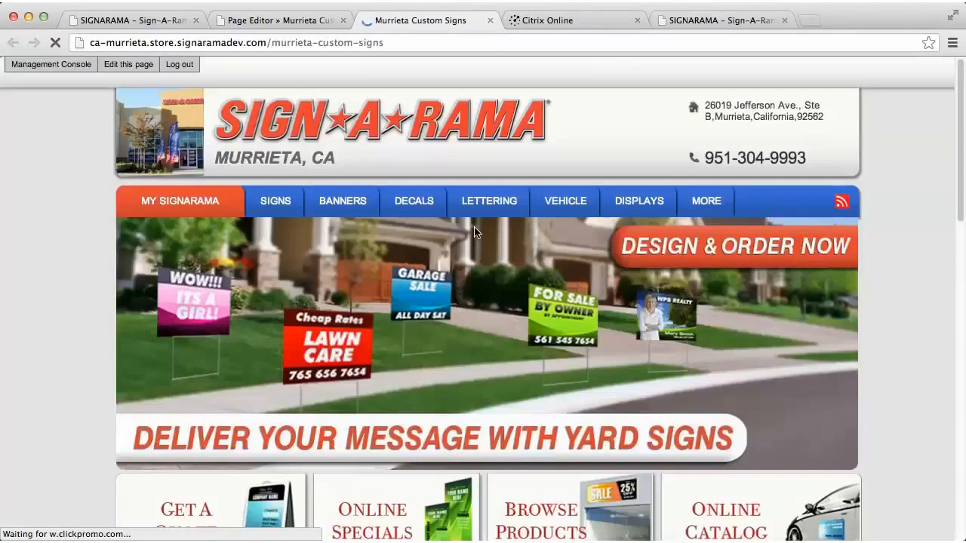
pyautogui.scroll(-3, 476, 263)
pyautogui.scroll(-3, 475, 269)
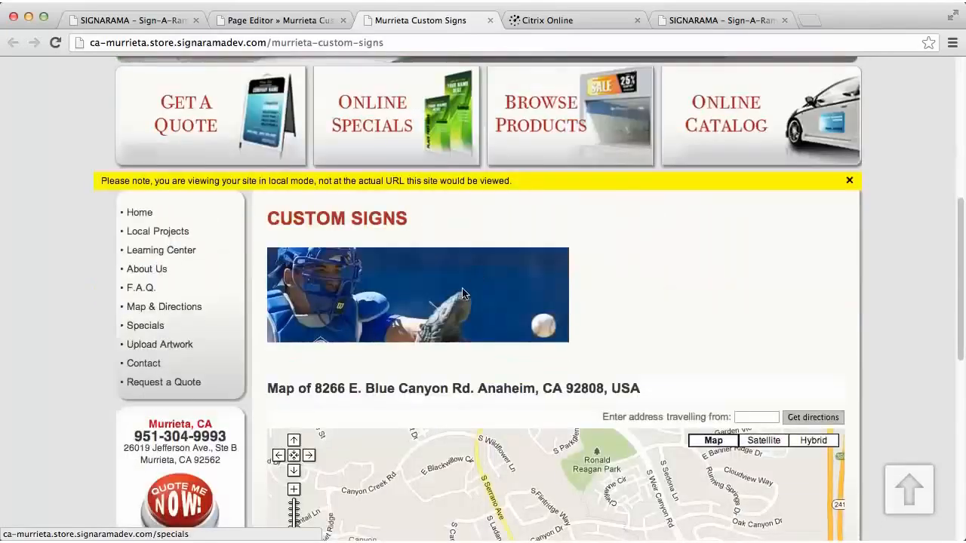
pyautogui.scroll(-5, 678, 311)
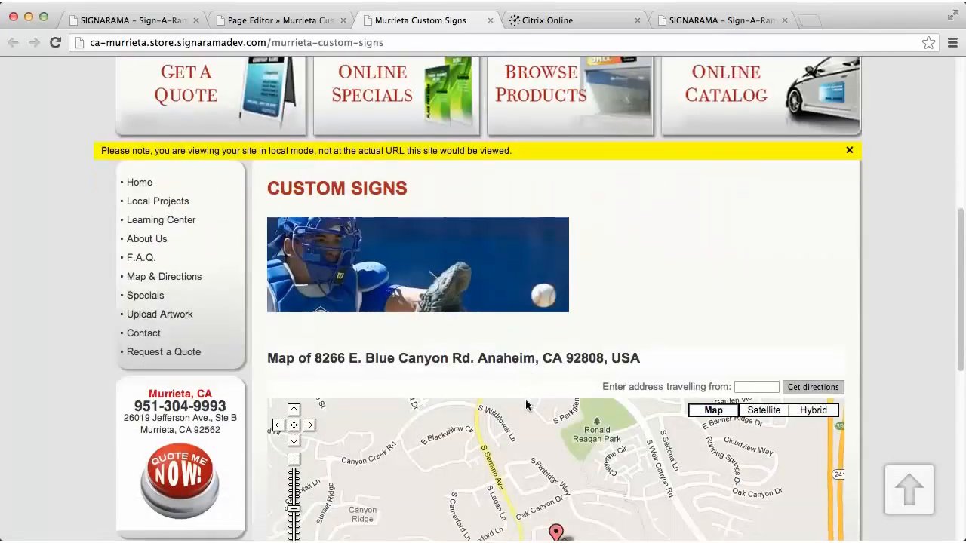